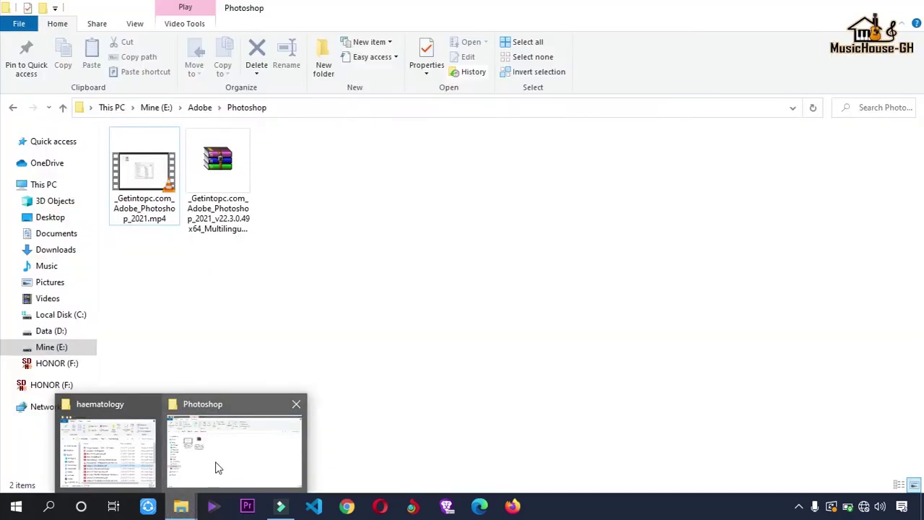
# Step: Bring the Photoshop folder window, holding the Photoshop 2021 archive and video, to the front
pyautogui.click(208, 462)
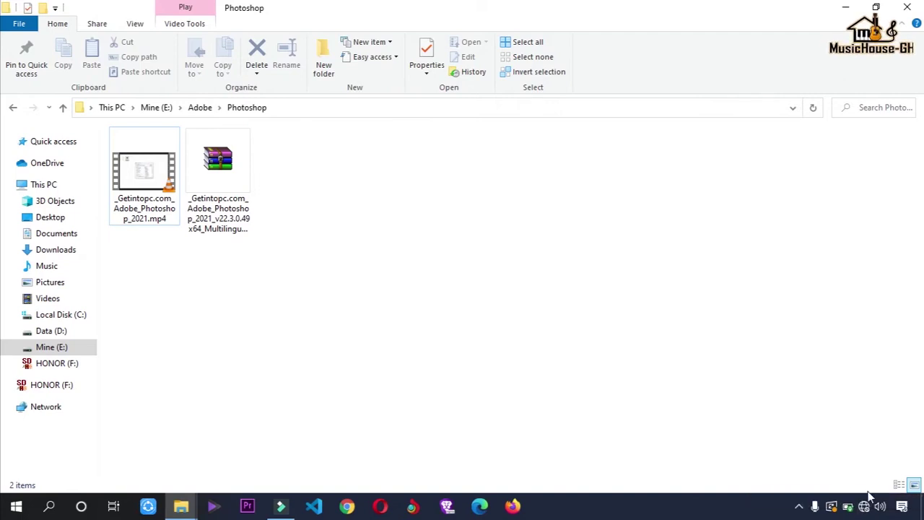
# Step: Turn Wi-Fi off and Airplane mode on from the taskbar network flyout
pyautogui.click(865, 509)
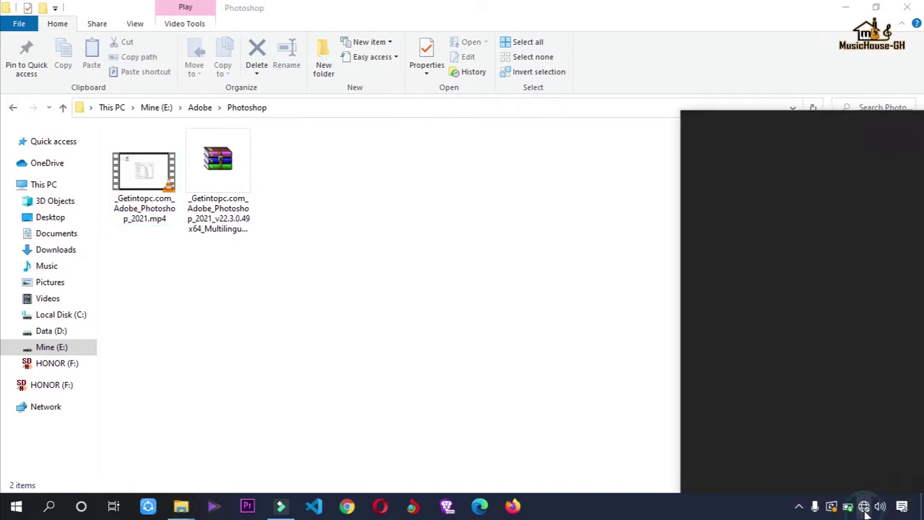
pyautogui.click(712, 477)
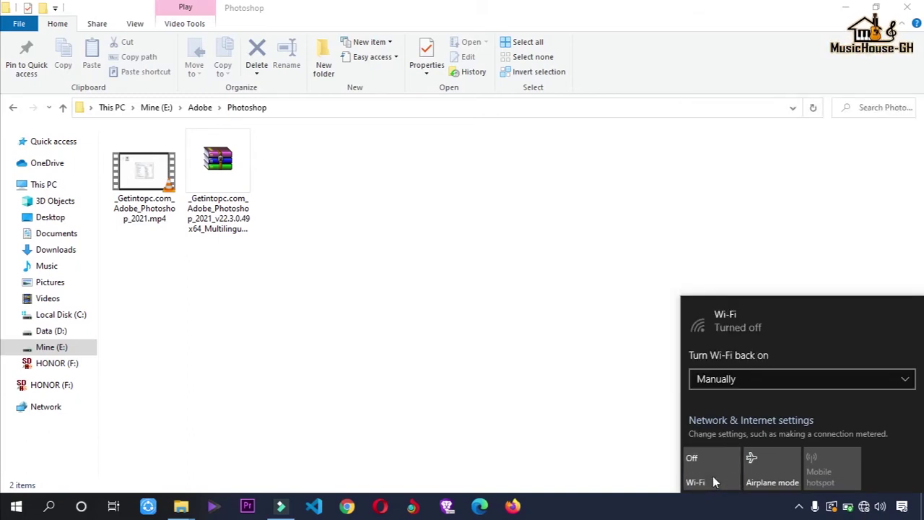
pyautogui.click(779, 474)
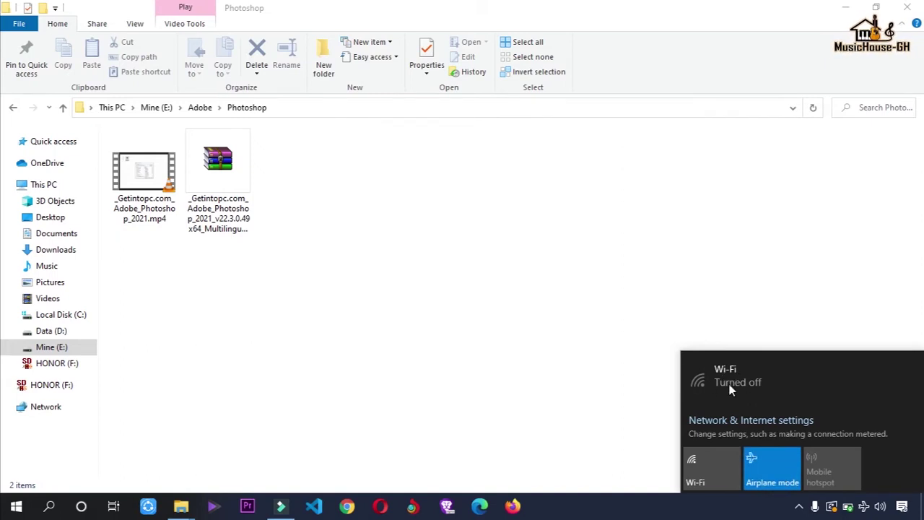
pyautogui.click(561, 353)
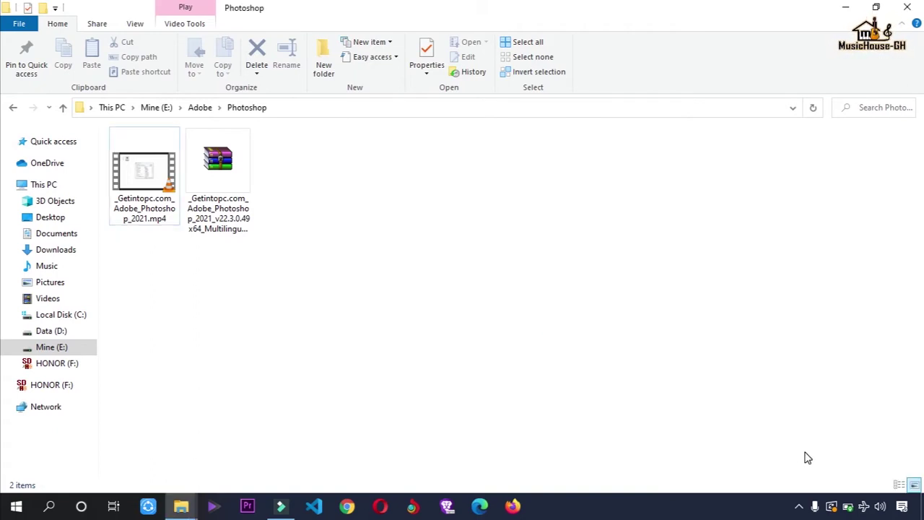
pyautogui.click(799, 508)
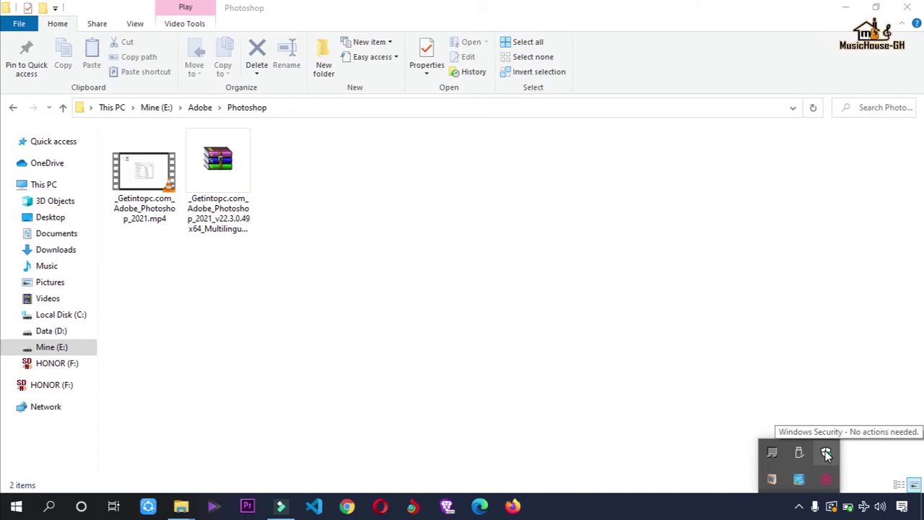
pyautogui.click(827, 454)
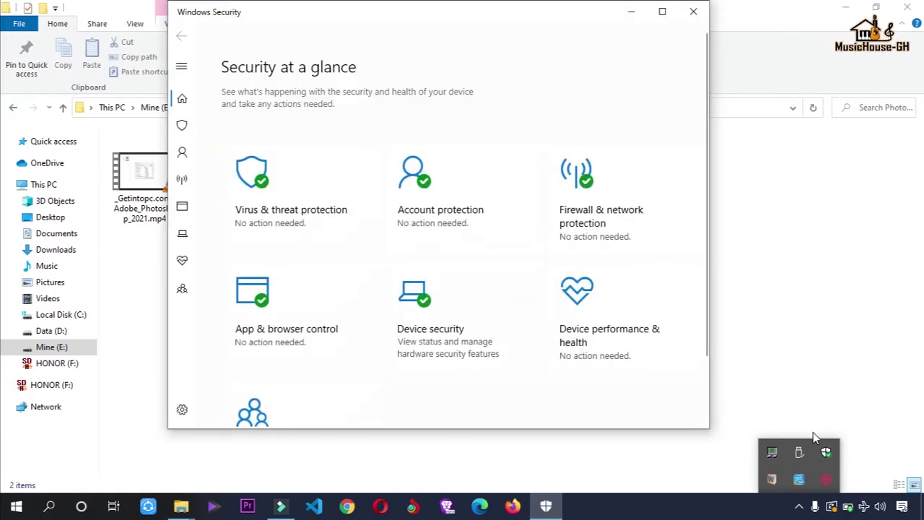
pyautogui.click(848, 330)
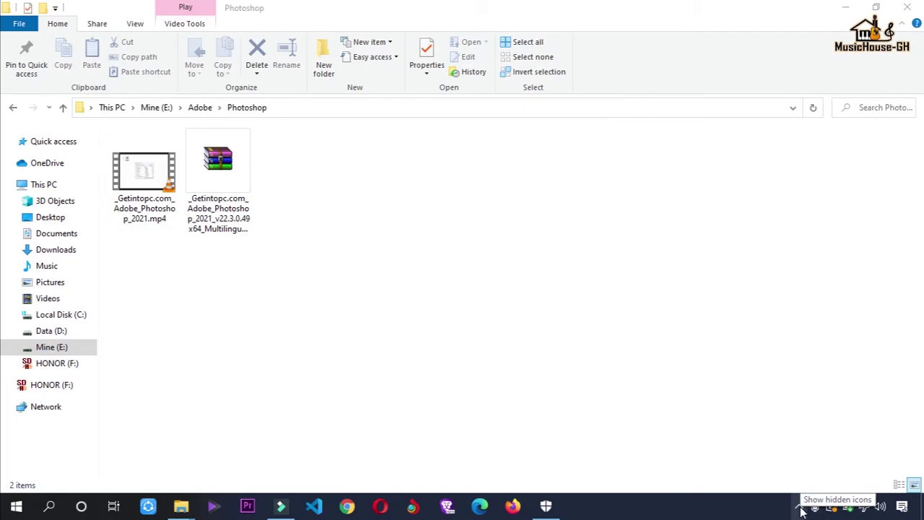
pyautogui.click(799, 507)
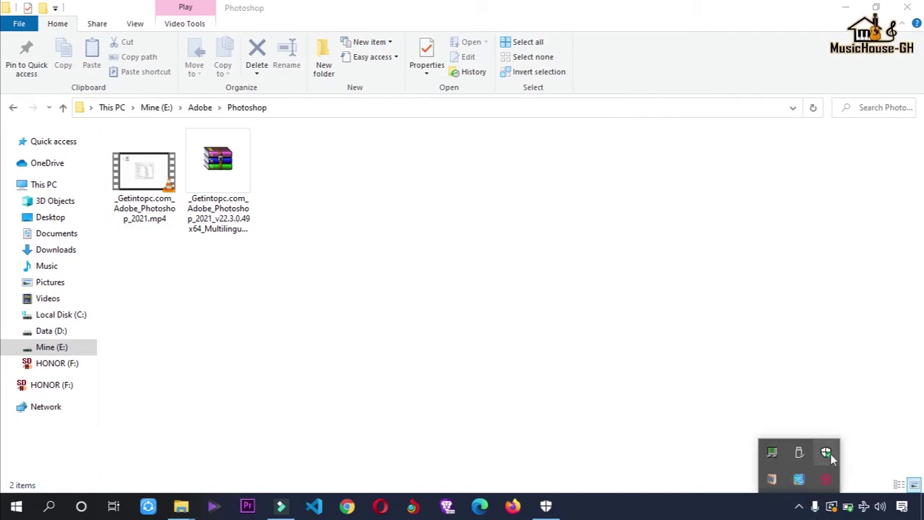
pyautogui.click(826, 453)
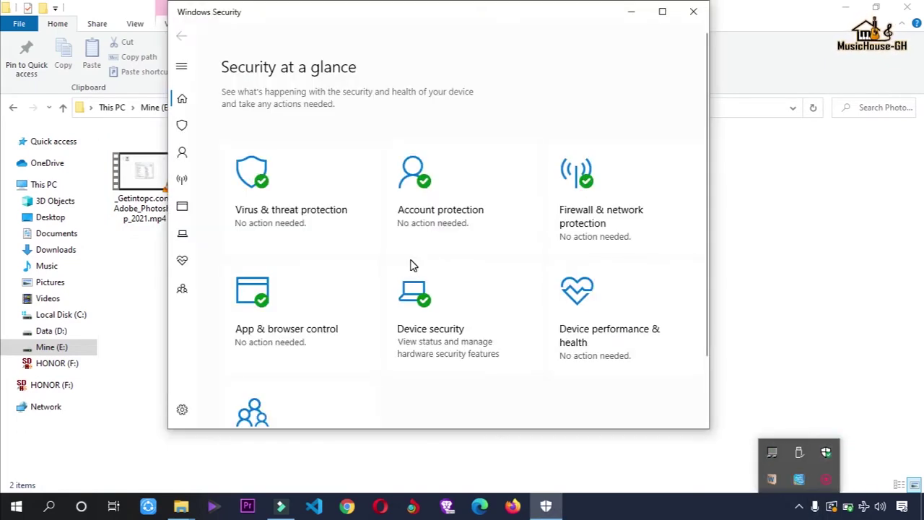
pyautogui.click(693, 11)
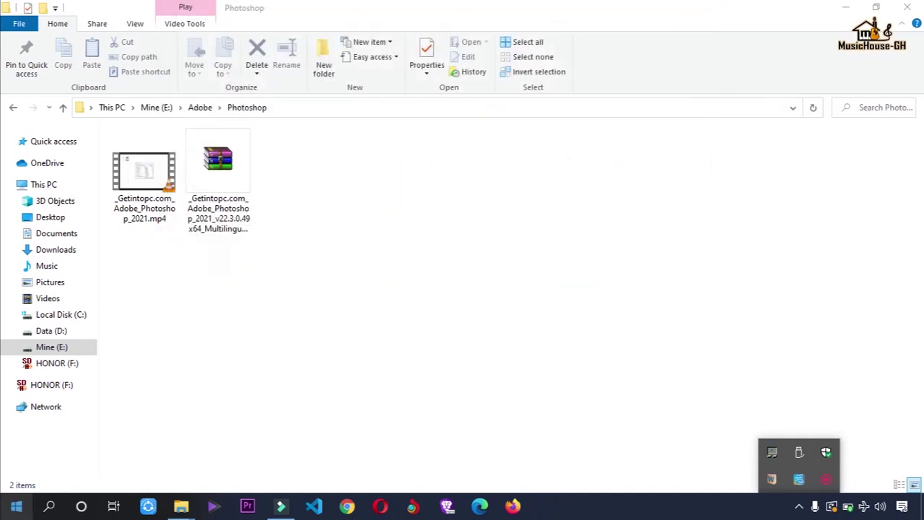
# Step: Search Windows for 'defender', then dismiss the search results
pyautogui.click(16, 507)
pyautogui.write('defe')
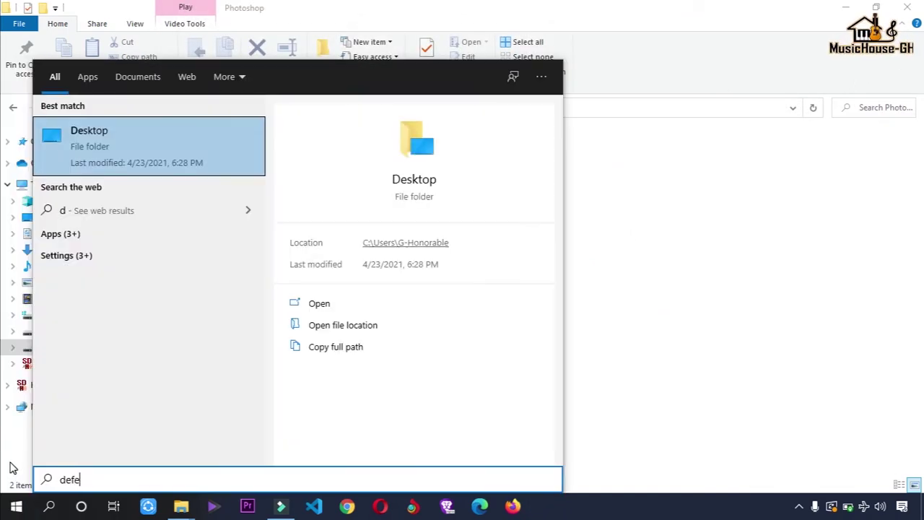
pyautogui.write('nde')
pyautogui.press('BackSpace')
pyautogui.write('er')
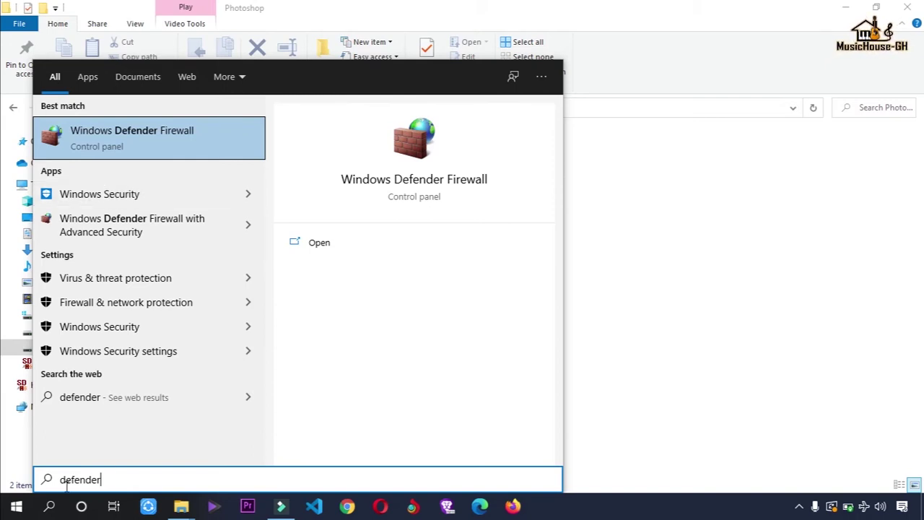
pyautogui.click(761, 108)
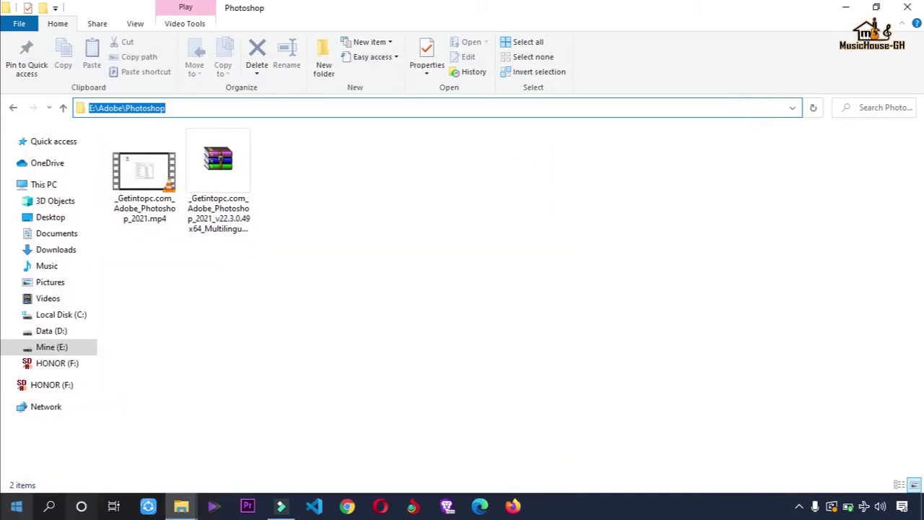
# Step: Search 'defender' from Start and launch the Windows Security app
pyautogui.click(16, 505)
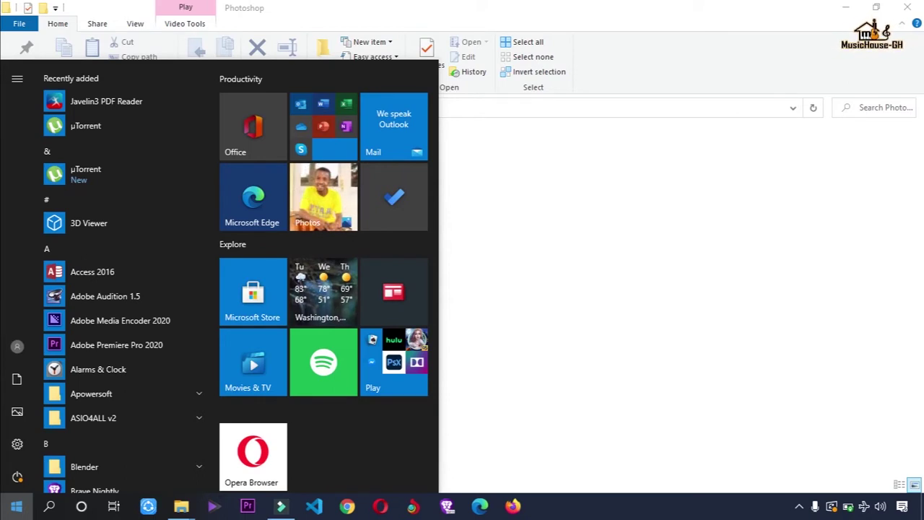
pyautogui.write('se')
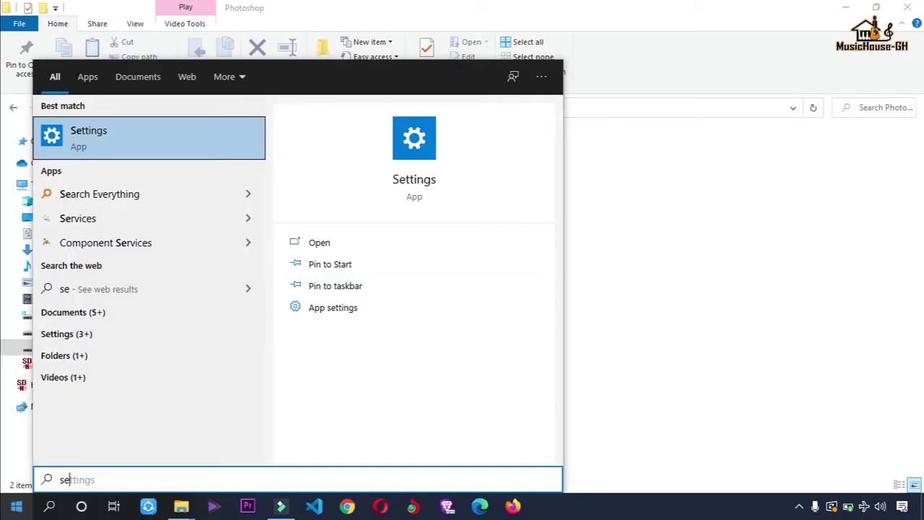
pyautogui.press('BackSpace')
pyautogui.press('BackSpace')
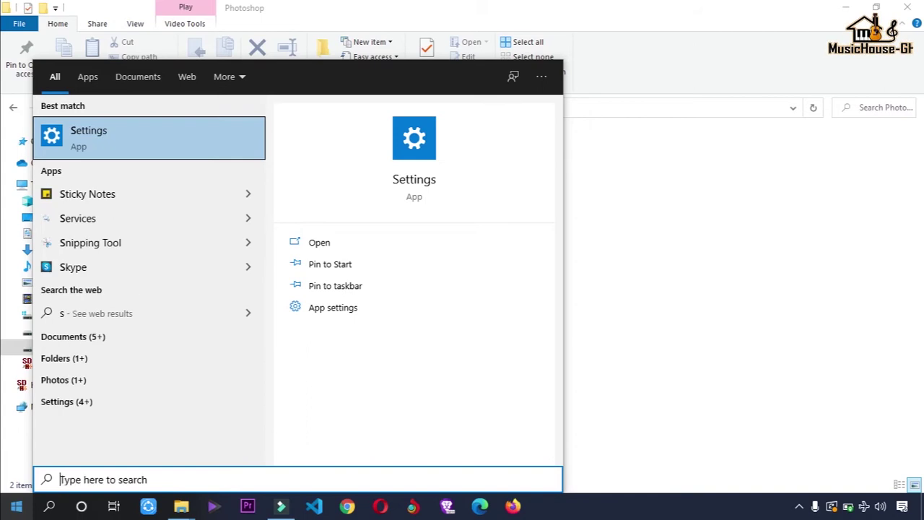
pyautogui.write('defender')
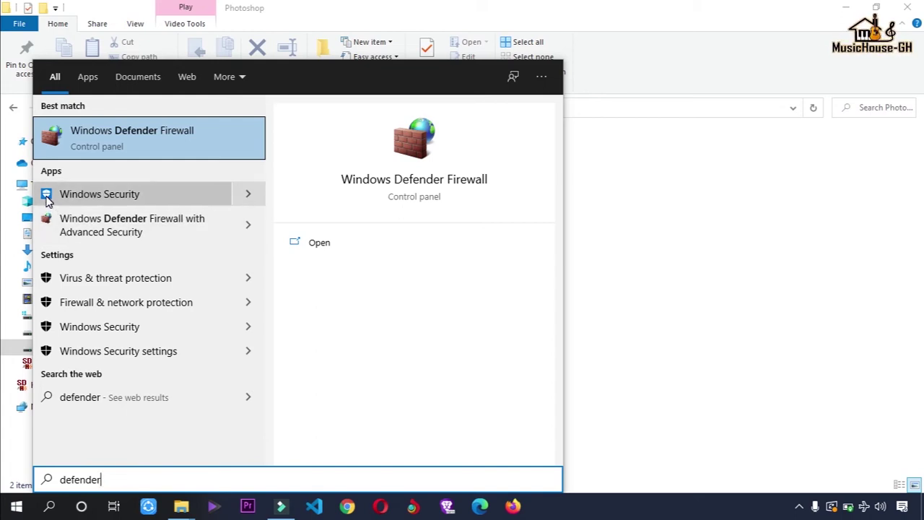
pyautogui.click(90, 194)
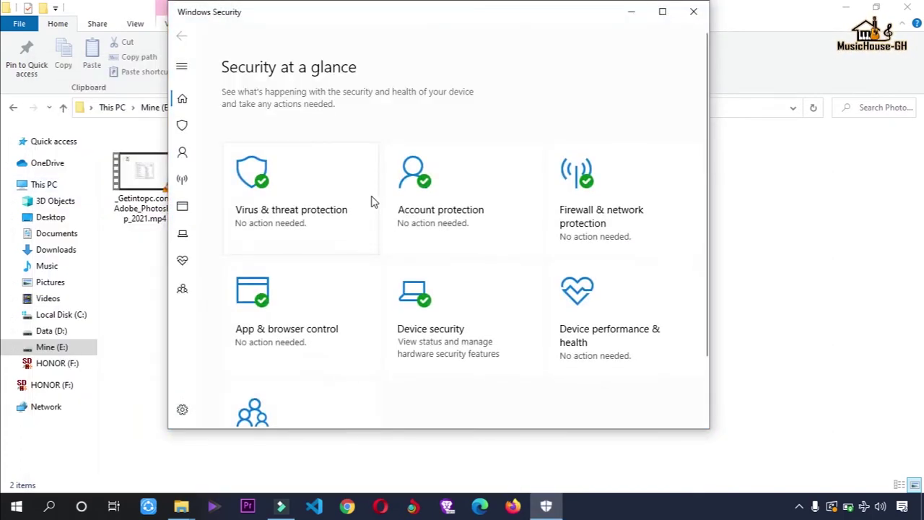
# Step: Go to the Virus & threat protection page and scroll down it
pyautogui.click(183, 128)
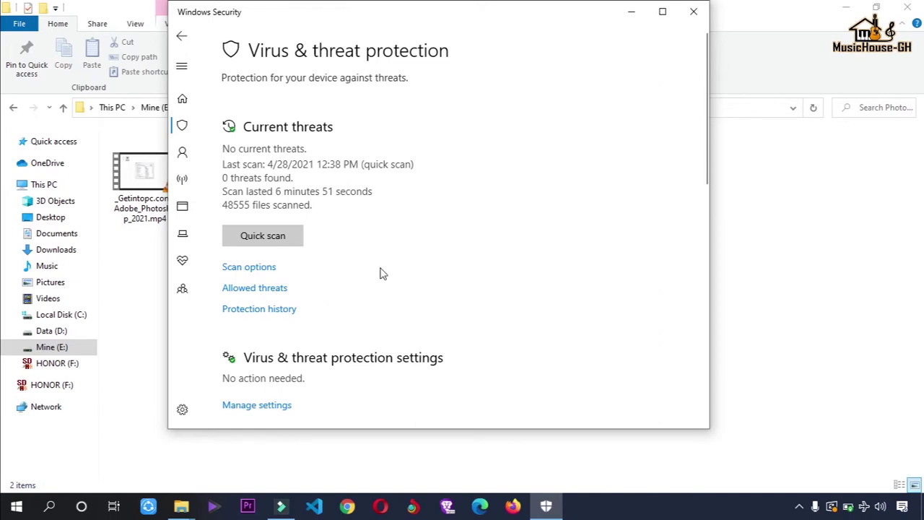
pyautogui.scroll(-2, 383, 273)
pyautogui.scroll(-2, 383, 273)
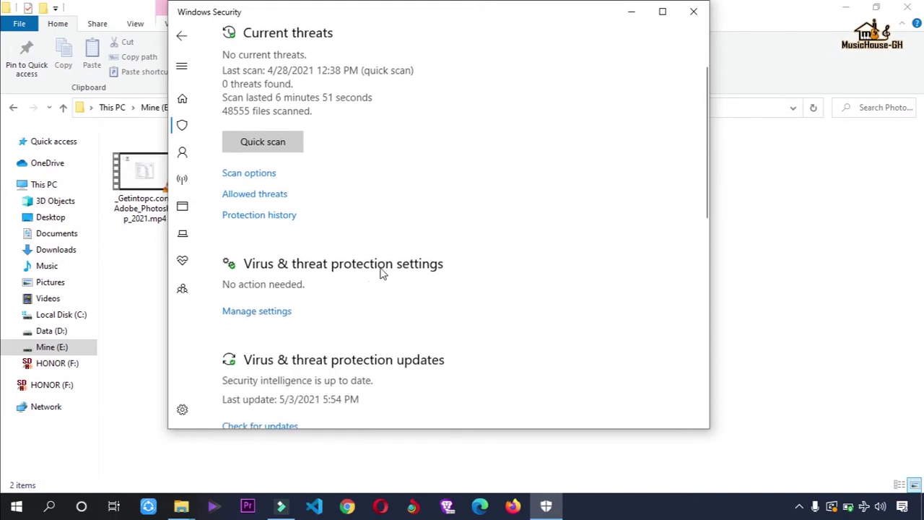
# Step: Open Virus & threat protection settings and review its protection switches
pyautogui.click(255, 302)
pyautogui.scroll(-1, 266, 307)
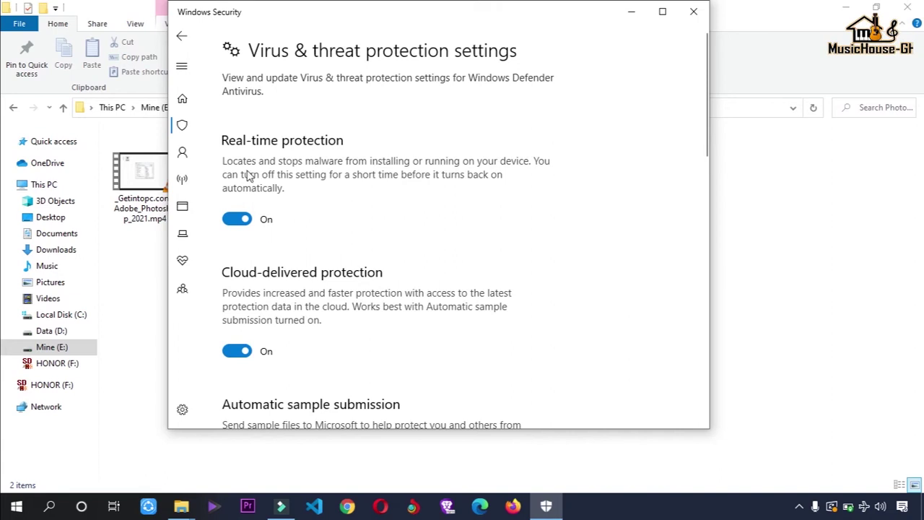
pyautogui.scroll(-1, 303, 278)
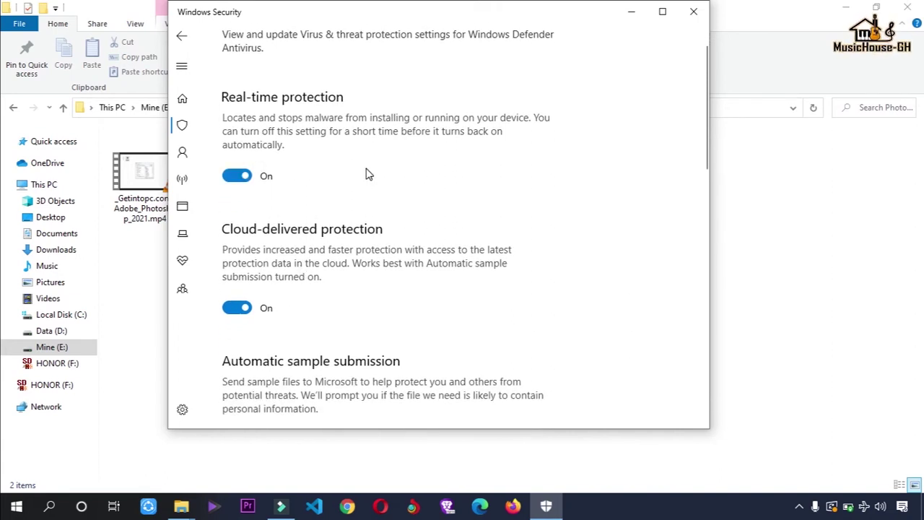
pyautogui.scroll(-1, 326, 242)
pyautogui.scroll(-1, 326, 242)
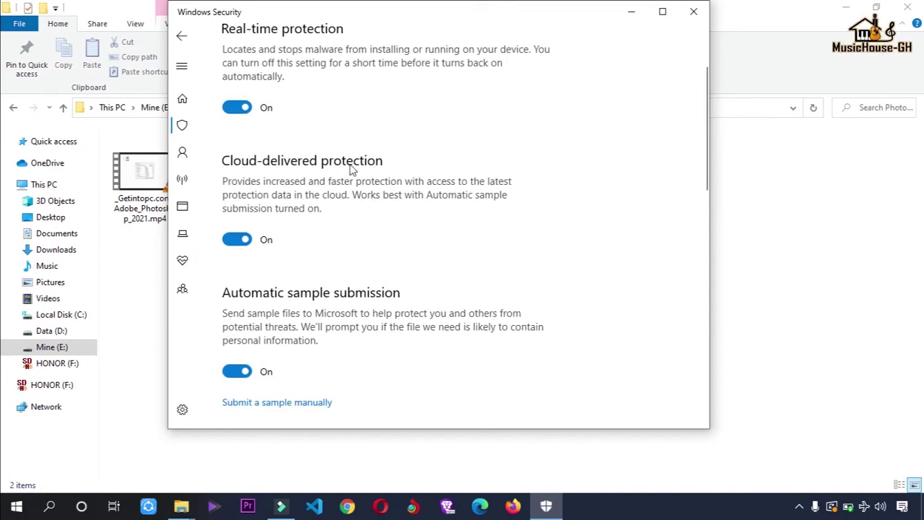
pyautogui.scroll(-2, 366, 181)
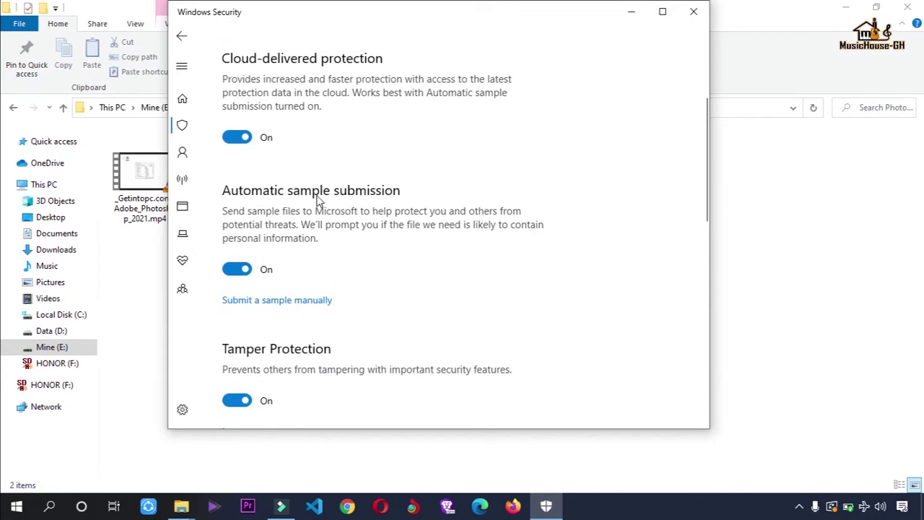
pyautogui.scroll(-2, 407, 239)
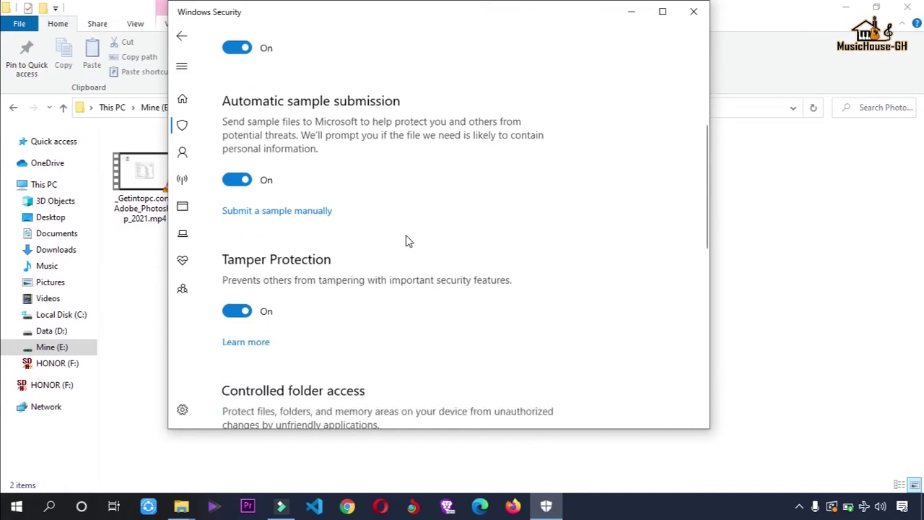
pyautogui.scroll(6, 378, 226)
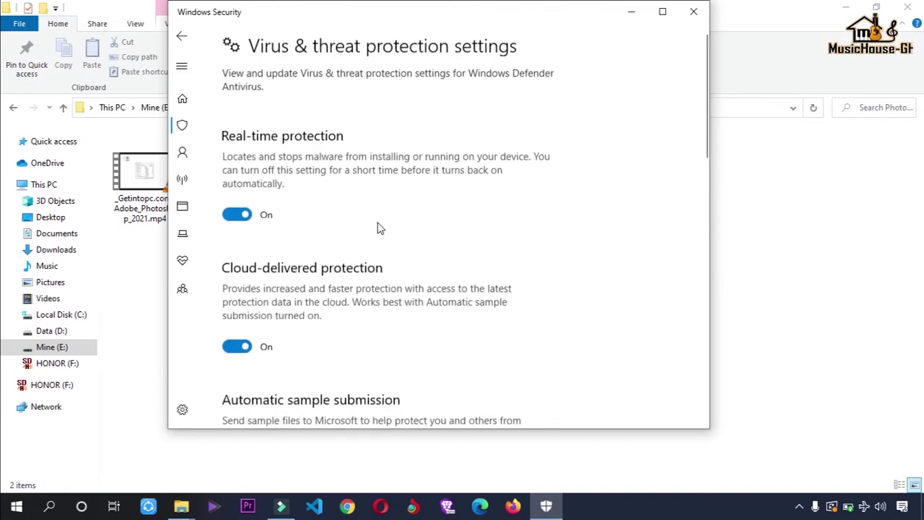
# Step: Switch off Real-time, Cloud-delivered, Automatic sample submission and Tamper Protection, then minimize Windows Security
pyautogui.click(235, 220)
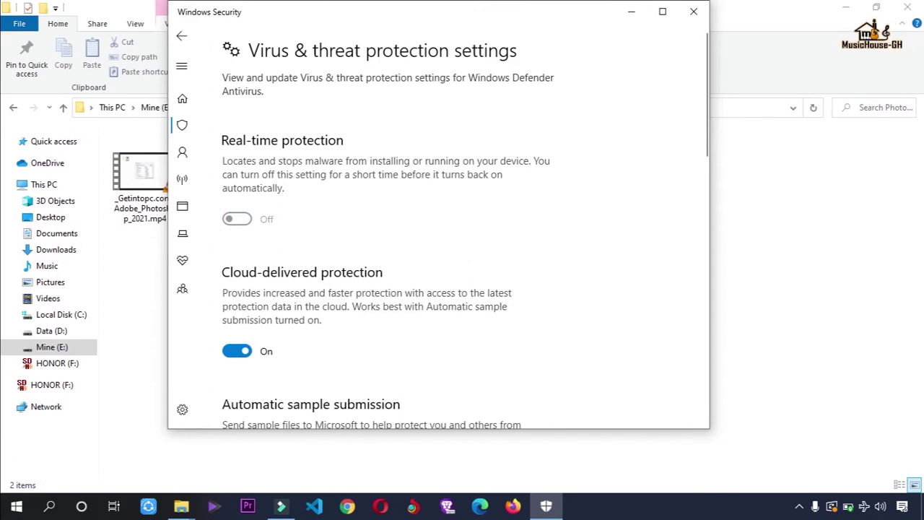
pyautogui.scroll(-2, 330, 299)
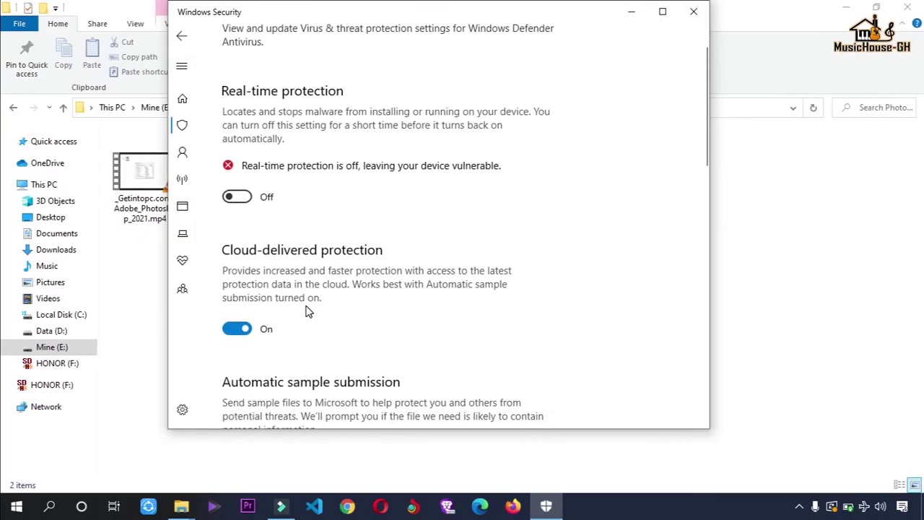
pyautogui.click(233, 330)
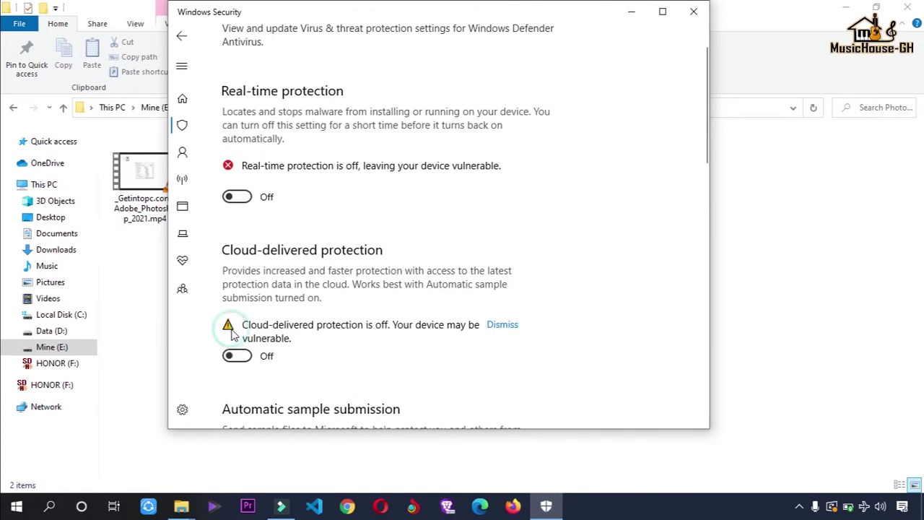
pyautogui.scroll(-2, 333, 326)
pyautogui.click(242, 355)
pyautogui.scroll(-2, 333, 335)
pyautogui.click(238, 381)
pyautogui.scroll(-2, 398, 273)
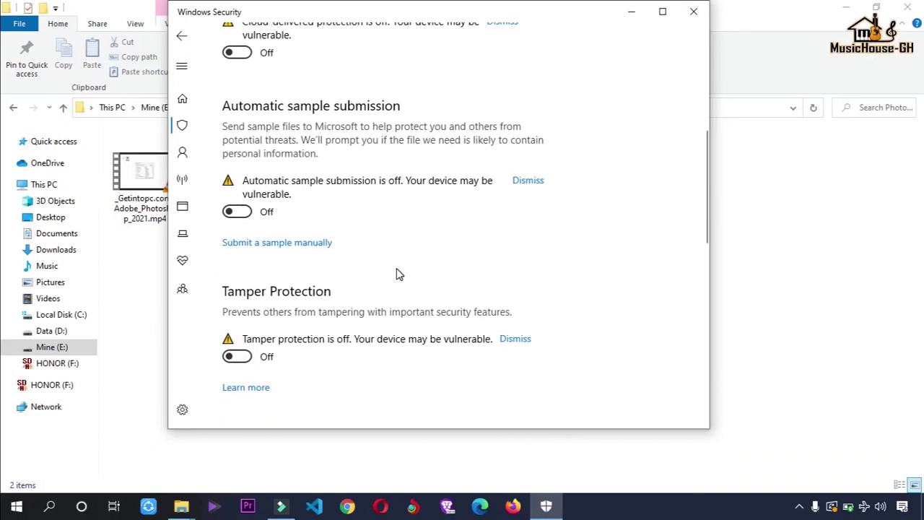
pyautogui.scroll(5, 361, 185)
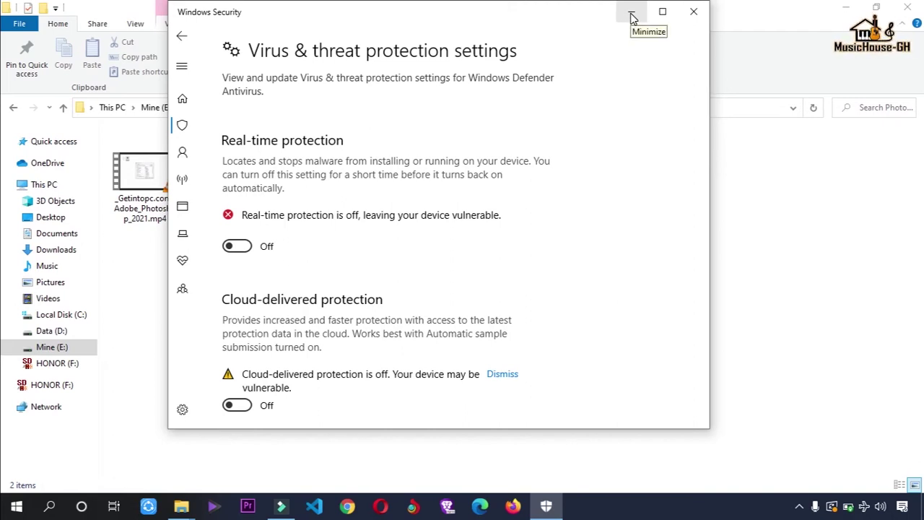
pyautogui.click(632, 18)
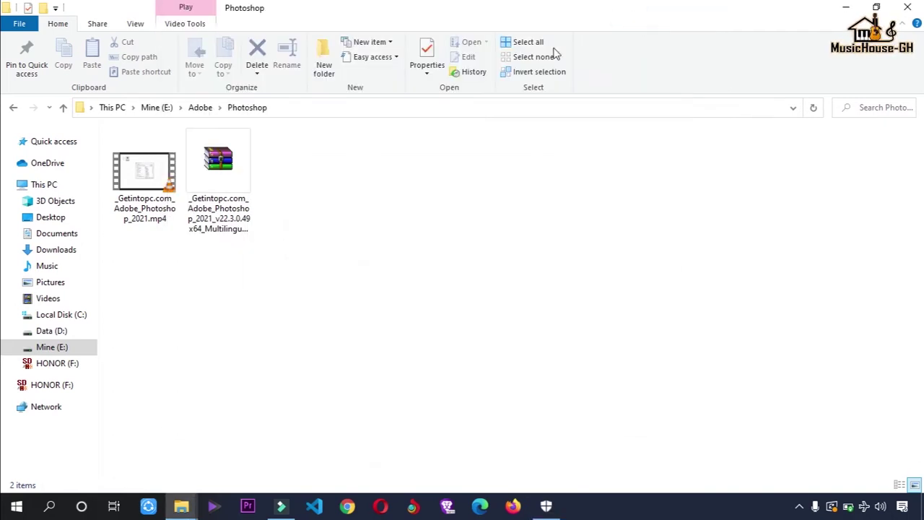
# Step: Select the Photoshop 2021 RAR archive and view its WinRAR context-menu options
pyautogui.click(227, 213)
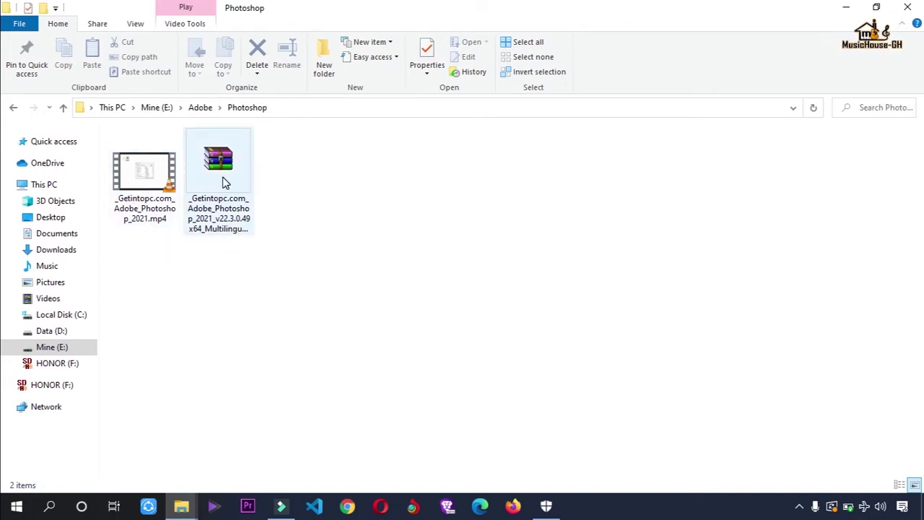
pyautogui.click(230, 202)
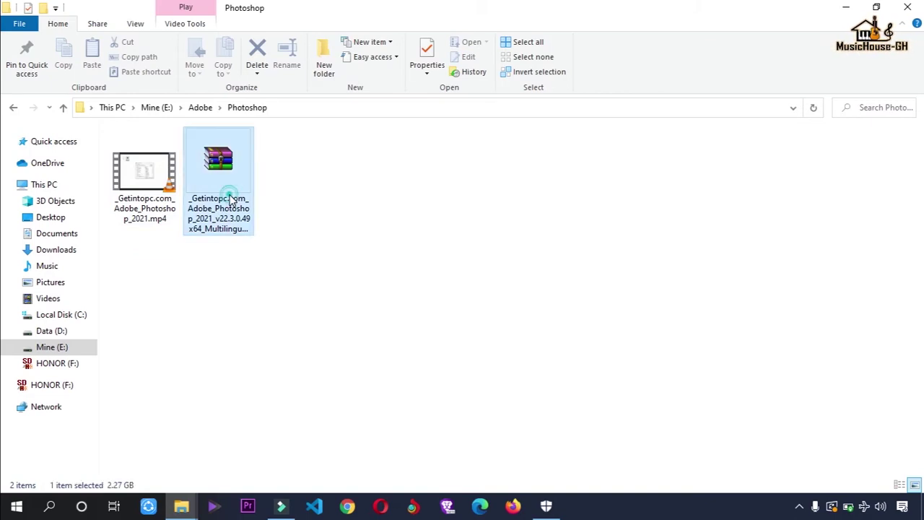
pyautogui.rightClick(229, 202)
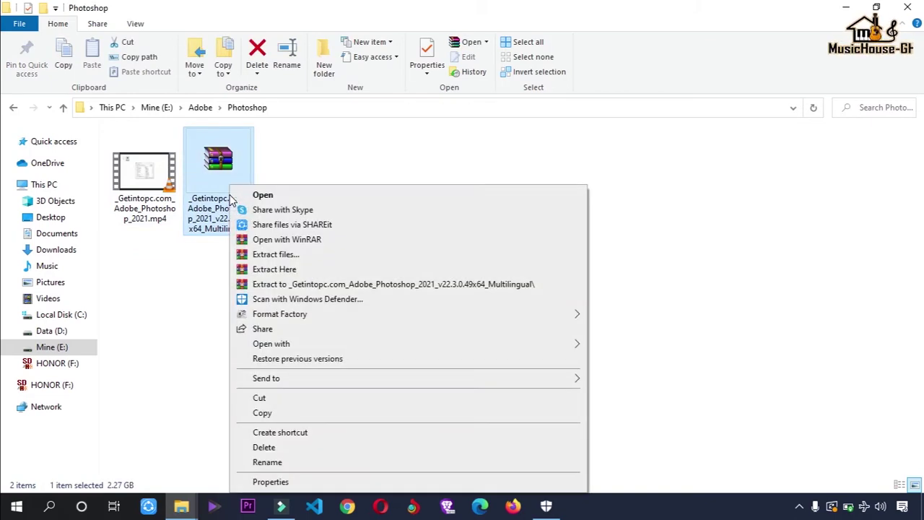
pyautogui.click(320, 285)
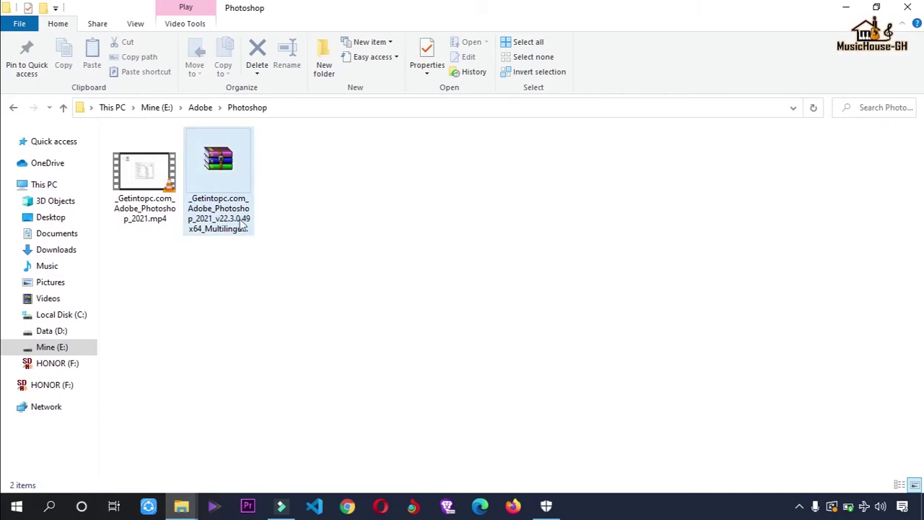
pyautogui.click(219, 182)
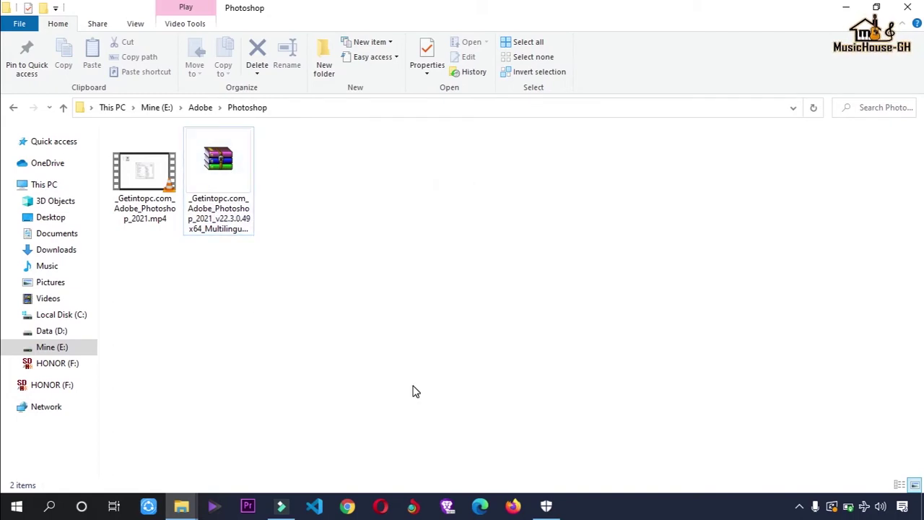
pyautogui.moveTo(218, 160)
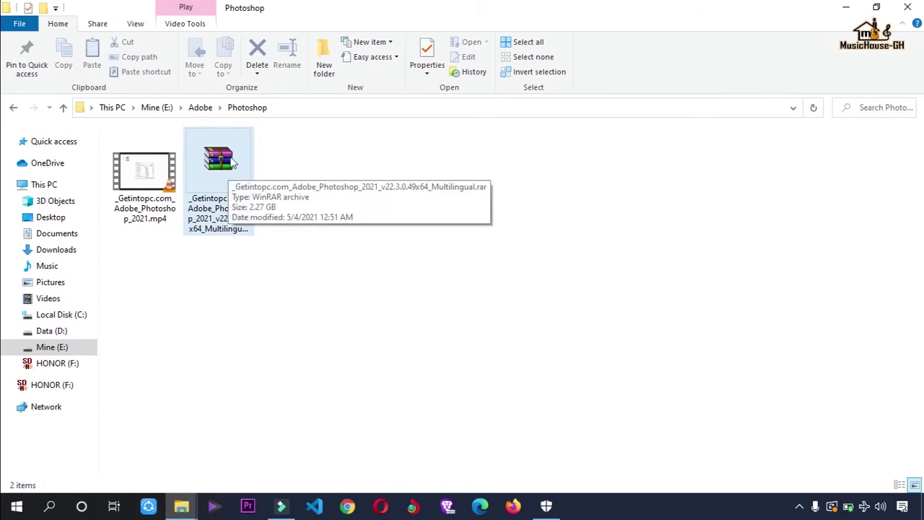
pyautogui.click(232, 161)
pyautogui.rightClick(233, 160)
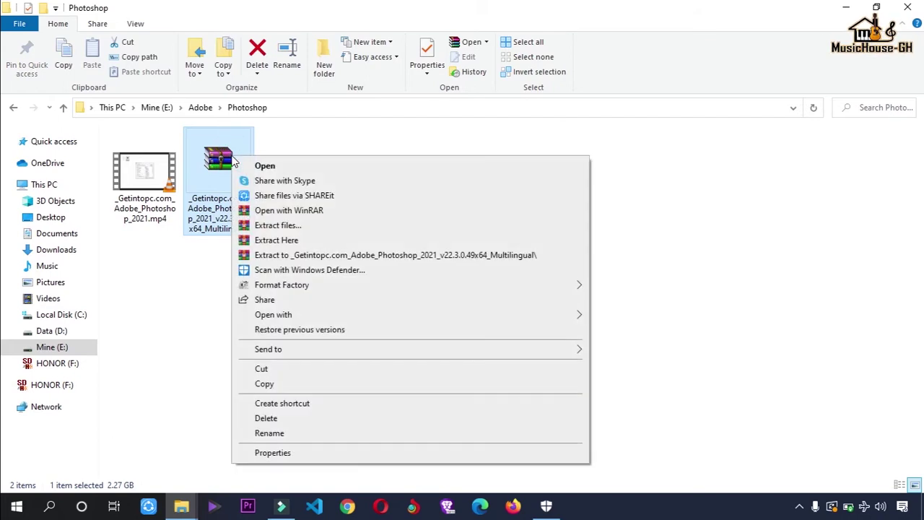
pyautogui.click(221, 301)
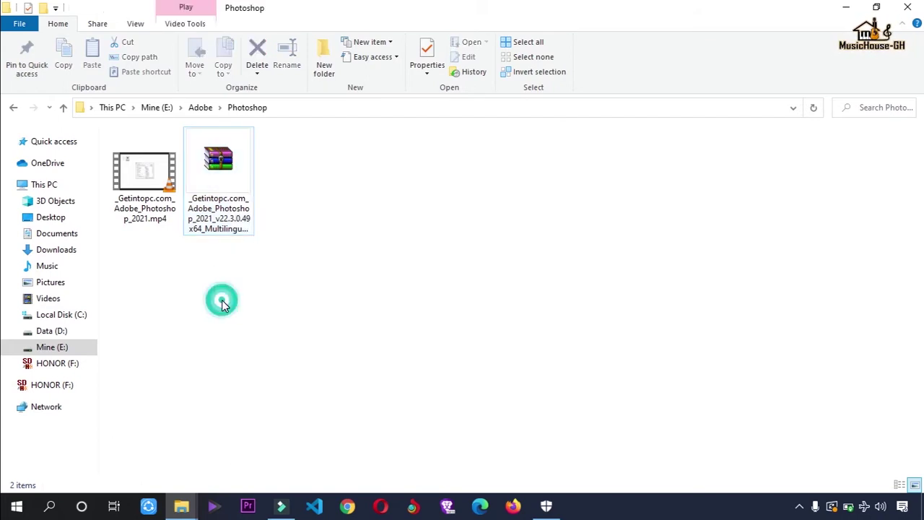
pyautogui.click(215, 191)
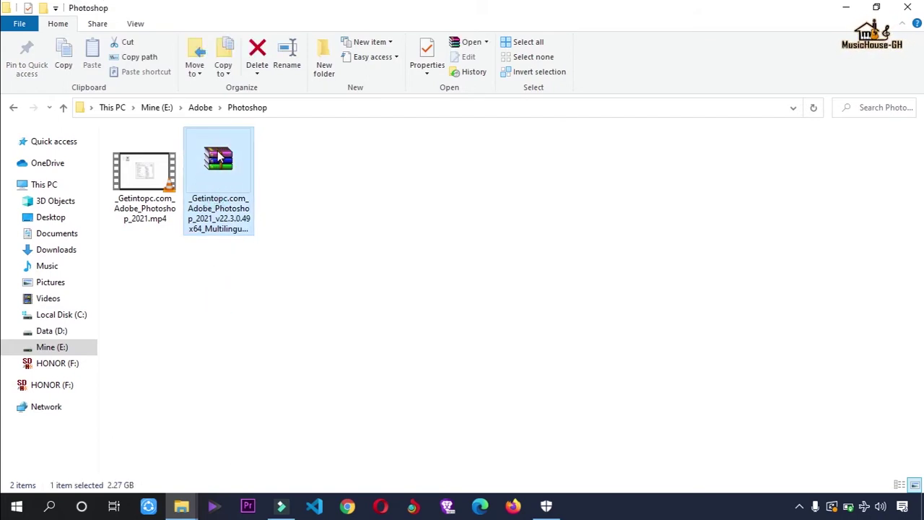
pyautogui.rightClick(220, 156)
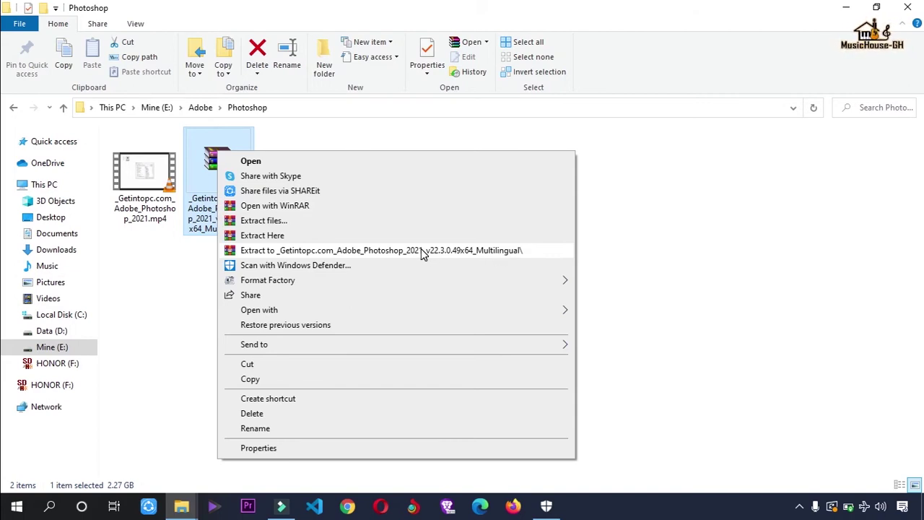
# Step: Extract the archive into its own _Getintopc.com_Adobe_Photoshop_2021 folder, confirming the archive password
pyautogui.click(280, 250)
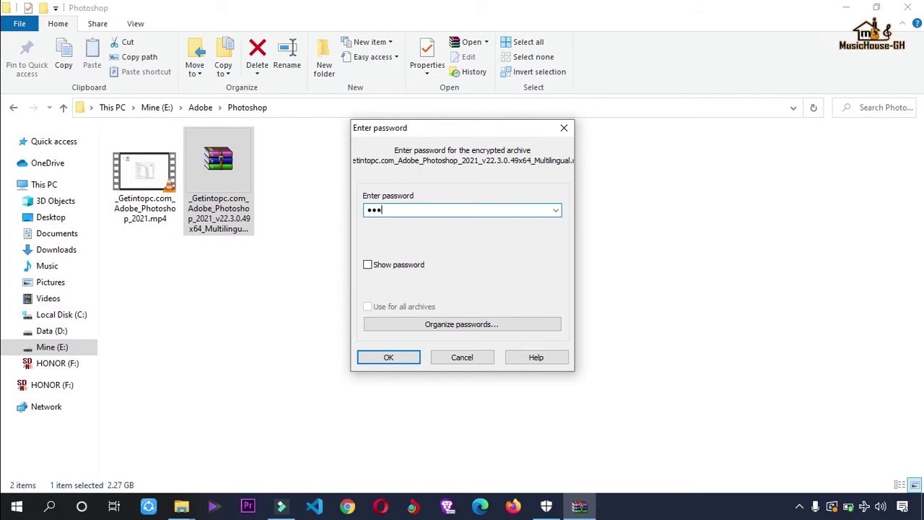
pyautogui.click(367, 264)
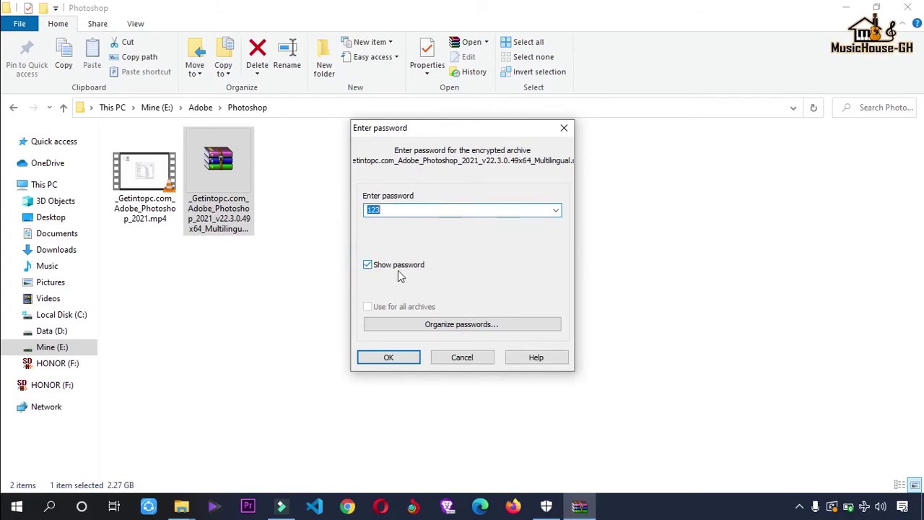
pyautogui.click(388, 268)
pyautogui.click(404, 358)
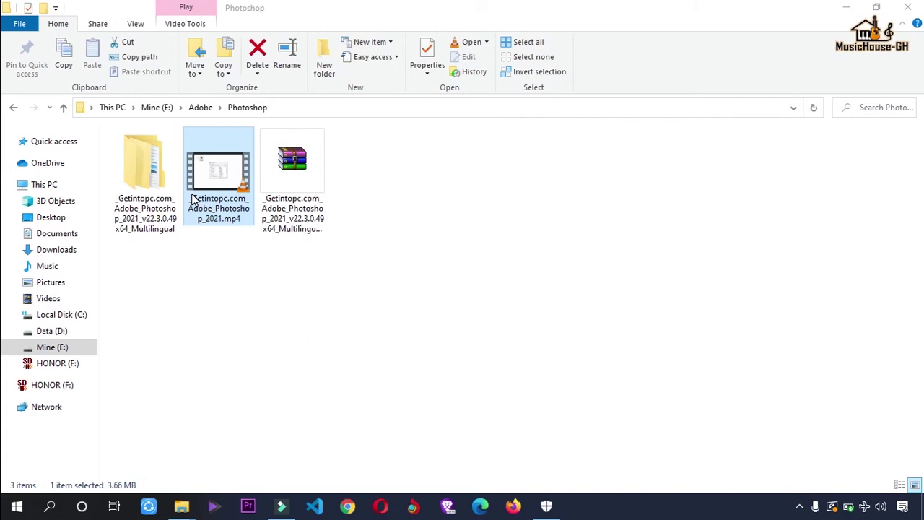
# Step: Open the extracted Photoshop 2021 folder and its inner Adobe Photoshop 2021 folder
pyautogui.click(157, 147)
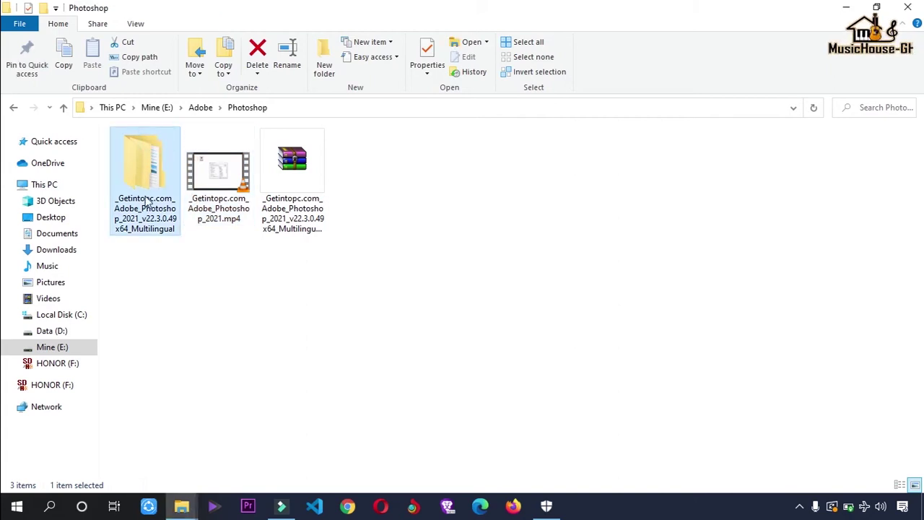
pyautogui.moveTo(144, 173)
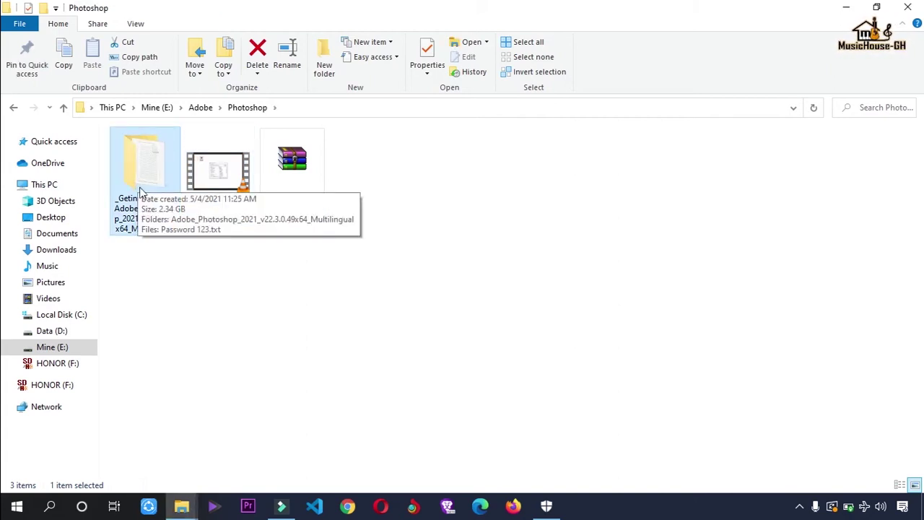
pyautogui.click(307, 161)
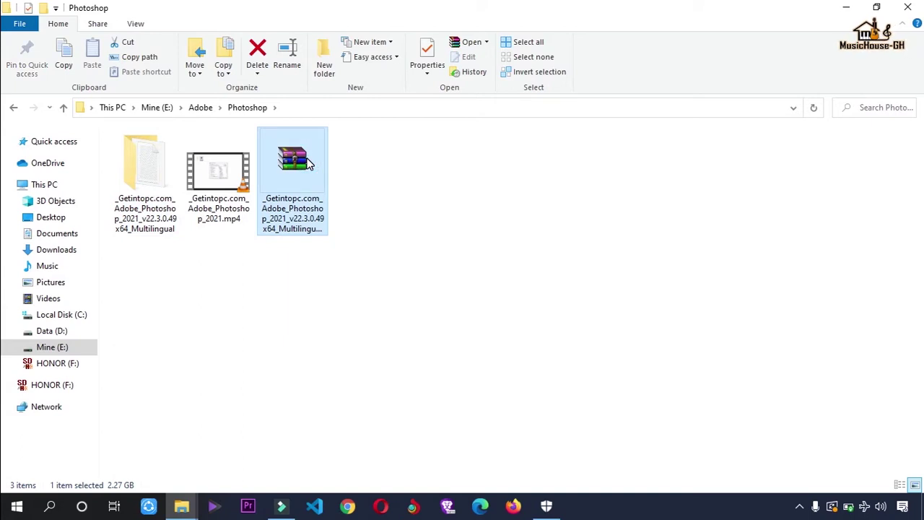
pyautogui.doubleClick(141, 177)
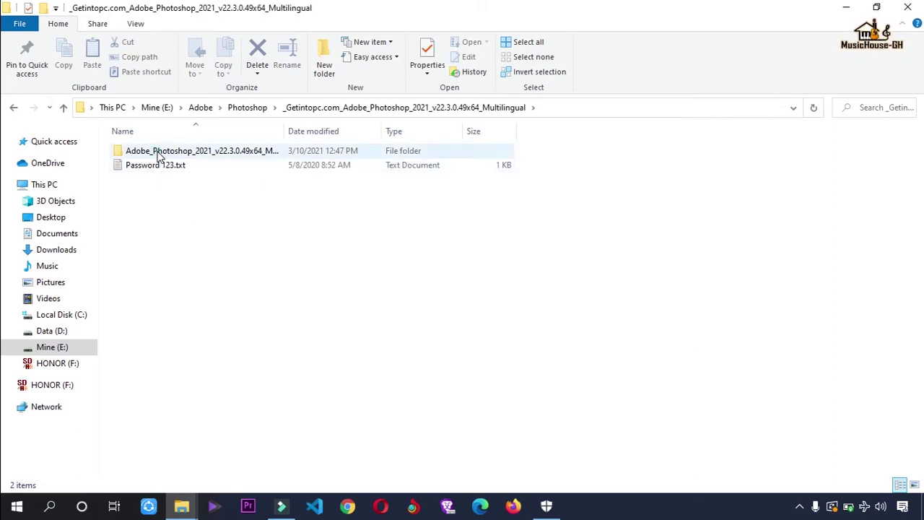
pyautogui.click(158, 156)
pyautogui.doubleClick(159, 156)
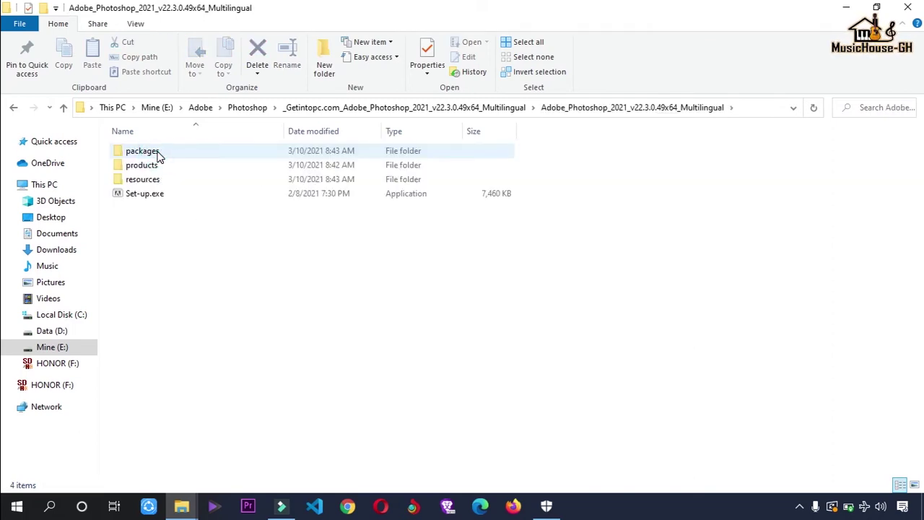
# Step: Run Set-up.exe as administrator
pyautogui.click(148, 196)
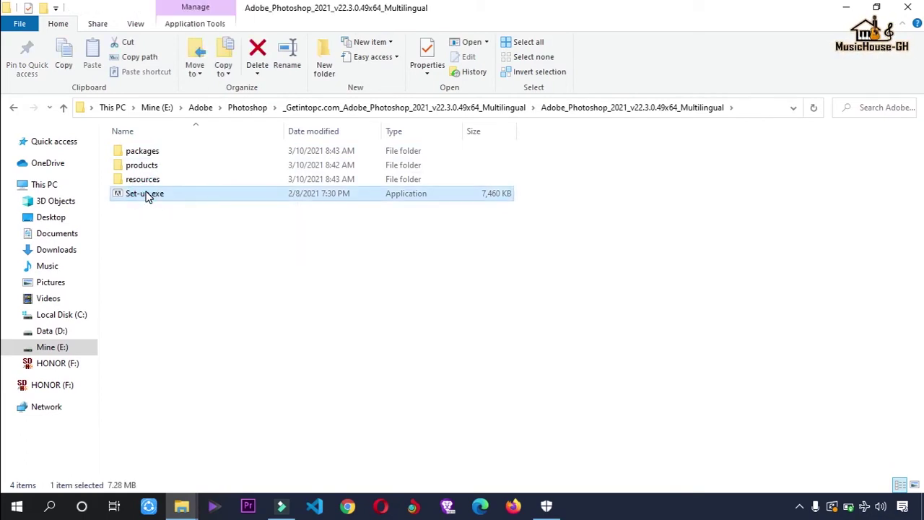
pyautogui.rightClick(148, 197)
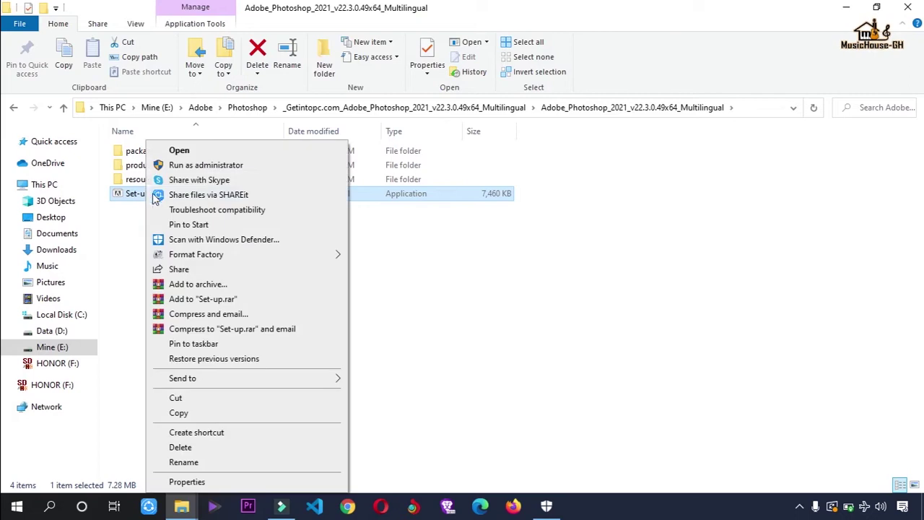
pyautogui.click(207, 166)
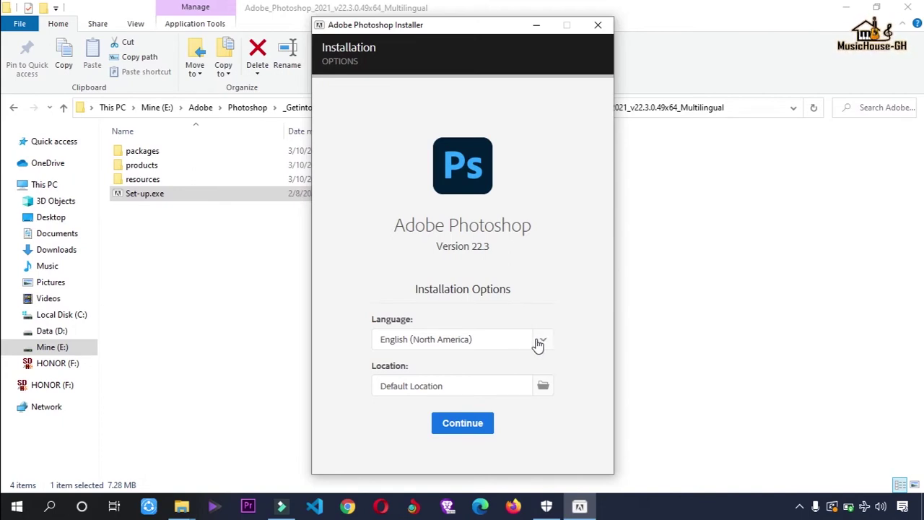
# Step: Install Photoshop in English (North America) to the default location, then close the installer
pyautogui.click(544, 344)
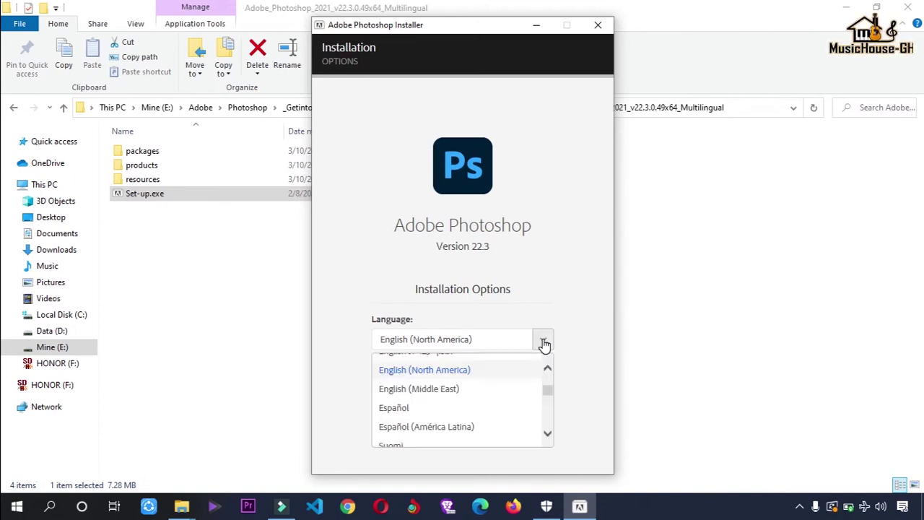
pyautogui.click(430, 369)
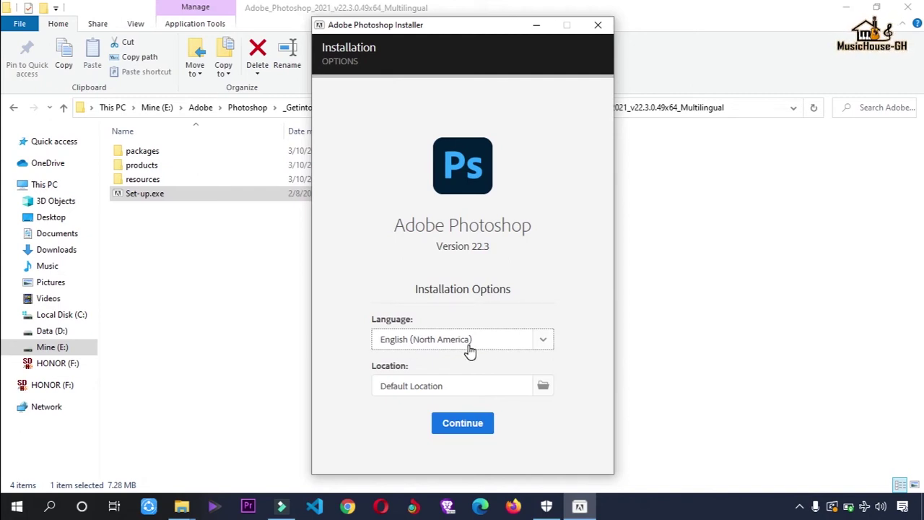
pyautogui.click(545, 338)
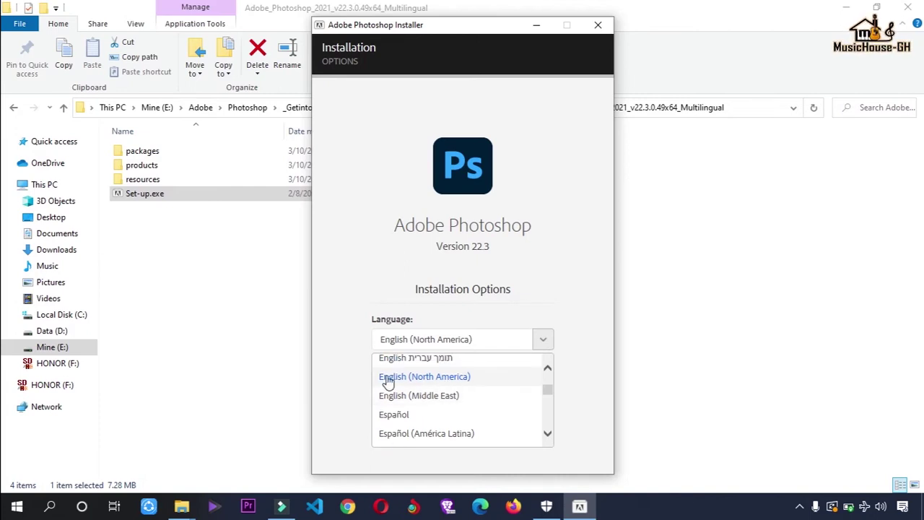
pyautogui.click(341, 367)
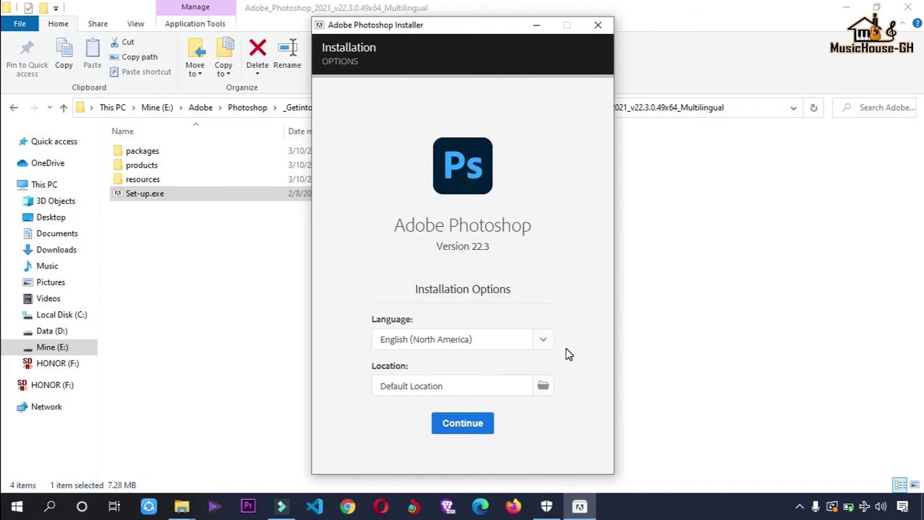
pyautogui.click(463, 426)
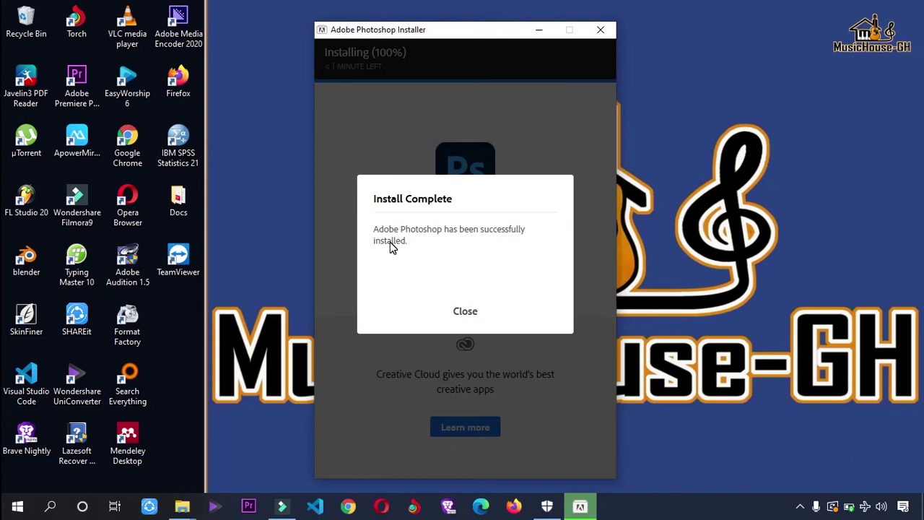
pyautogui.click(465, 312)
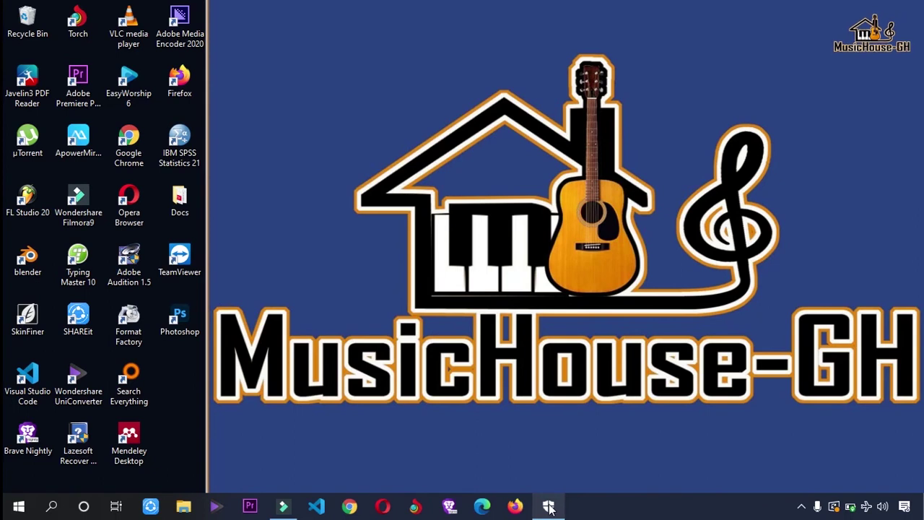
# Step: Switch Real-time, Cloud-delivered, Automatic sample submission and Tamper Protection back on, then close Windows Security
pyautogui.moveTo(549, 506)
pyautogui.click(549, 440)
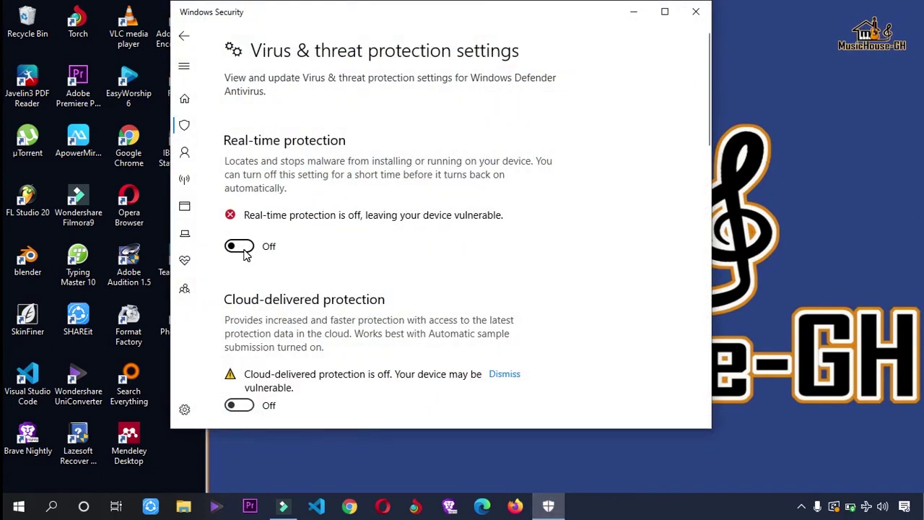
pyautogui.click(245, 249)
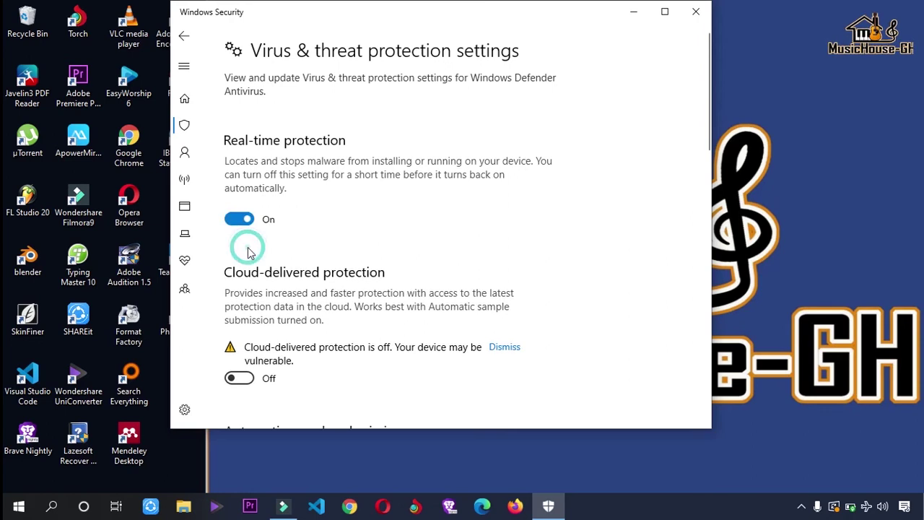
pyautogui.click(241, 378)
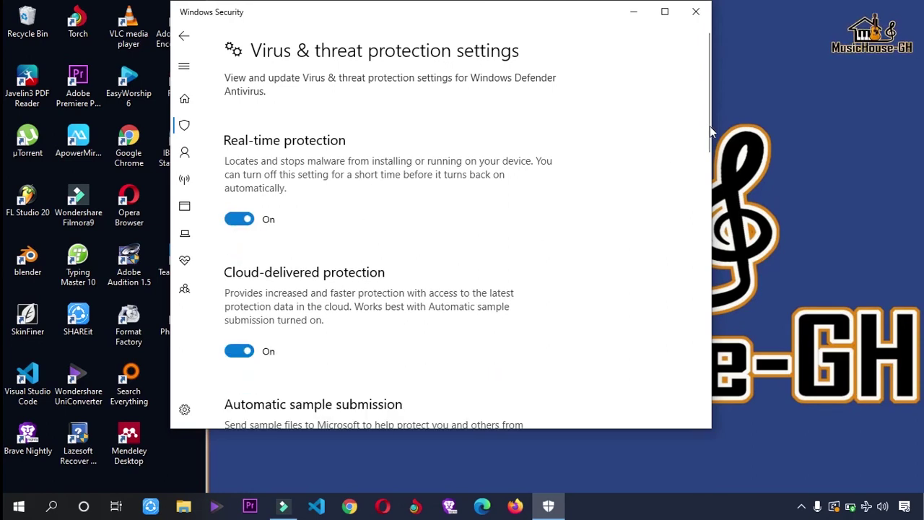
pyautogui.scroll(-3, 708, 86)
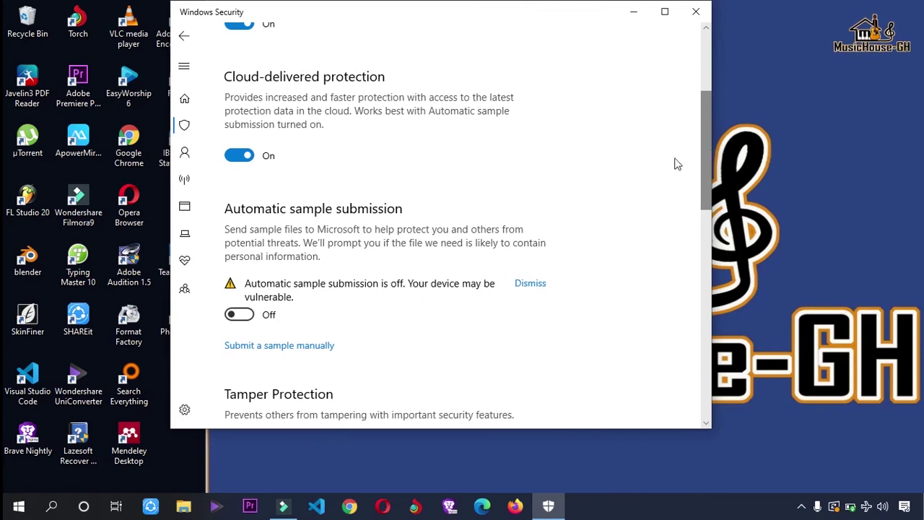
pyautogui.click(244, 316)
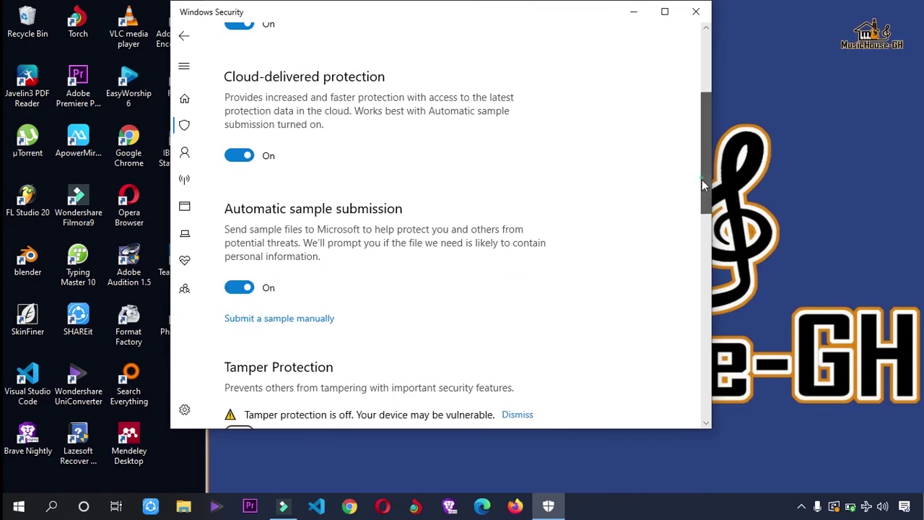
pyautogui.scroll(-3, 704, 186)
pyautogui.click(240, 248)
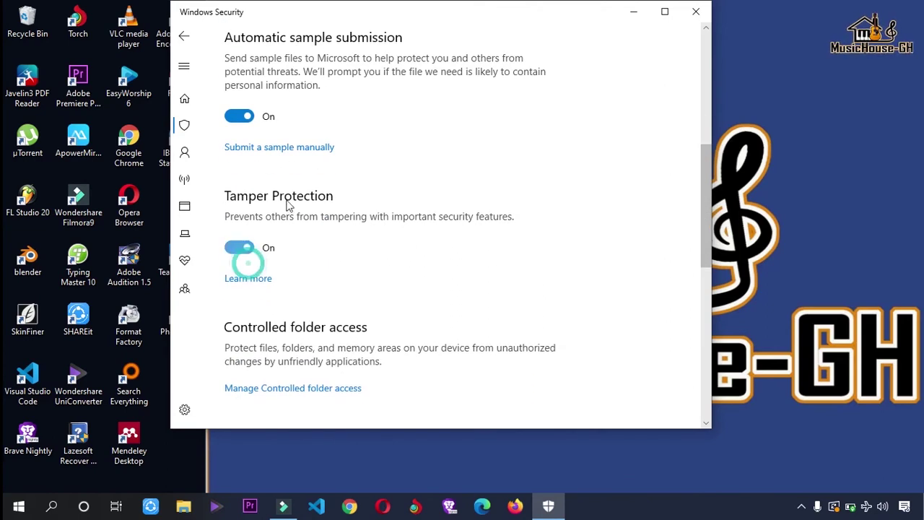
pyautogui.click(696, 11)
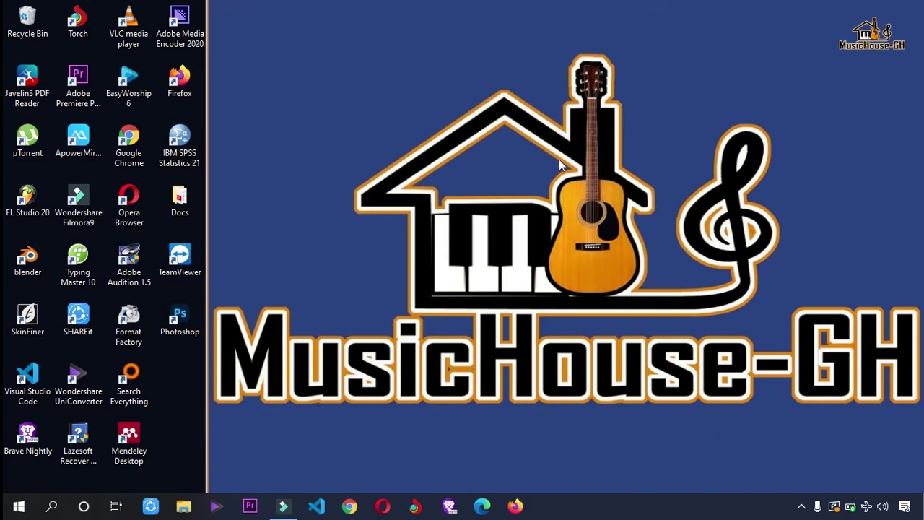
# Step: Check the hidden tray icons, then open a new File Explorer window
pyautogui.click(802, 506)
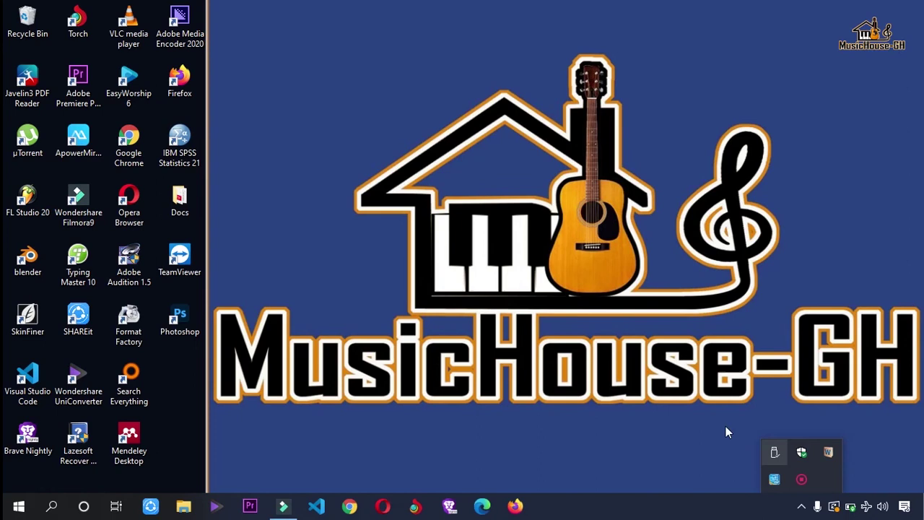
pyautogui.click(530, 228)
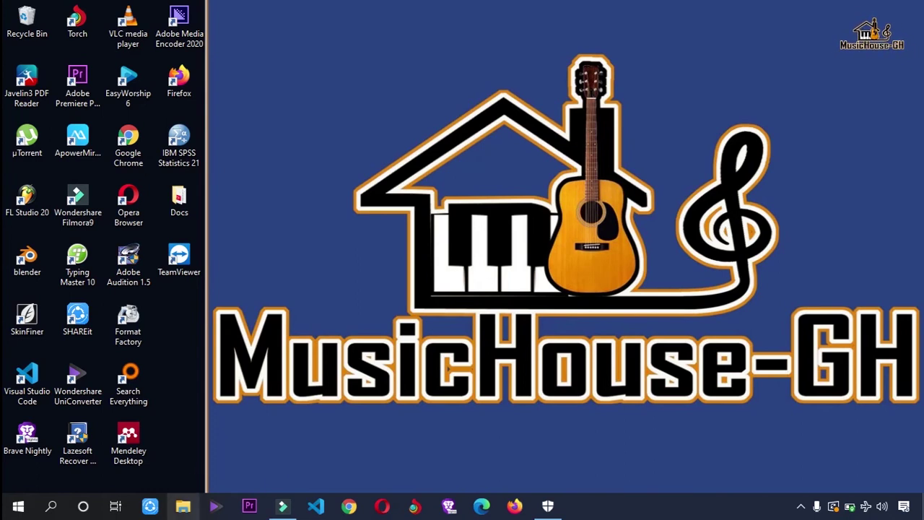
pyautogui.click(183, 507)
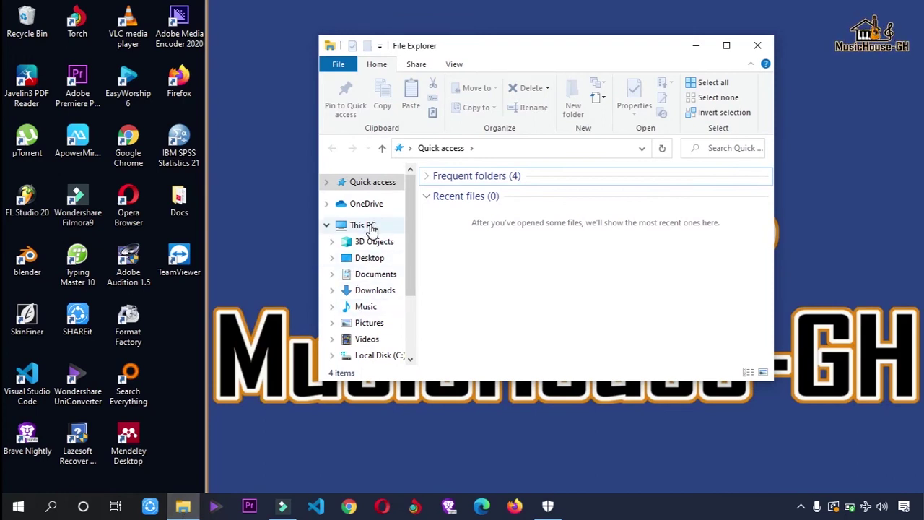
# Step: Browse to C:\Program Files\Adobe\Adobe Photoshop 2021 and select photoshop.exe
pyautogui.click(371, 228)
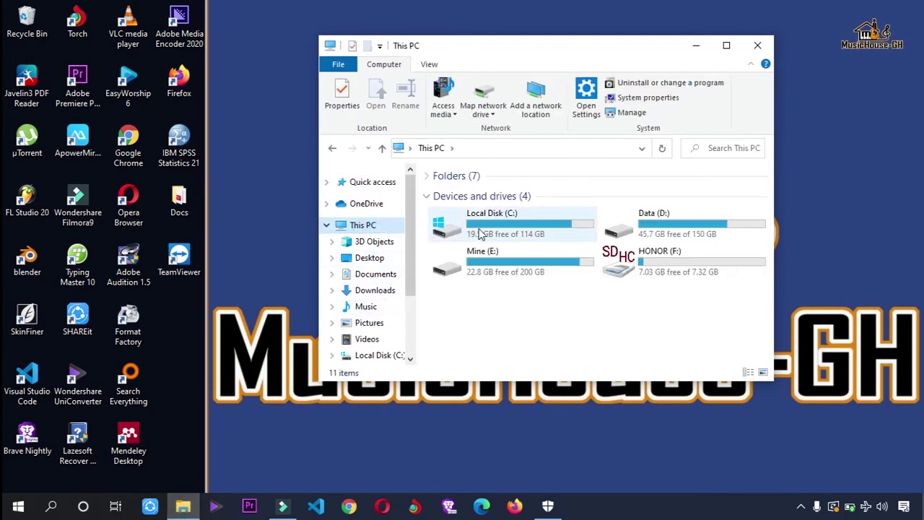
pyautogui.doubleClick(510, 231)
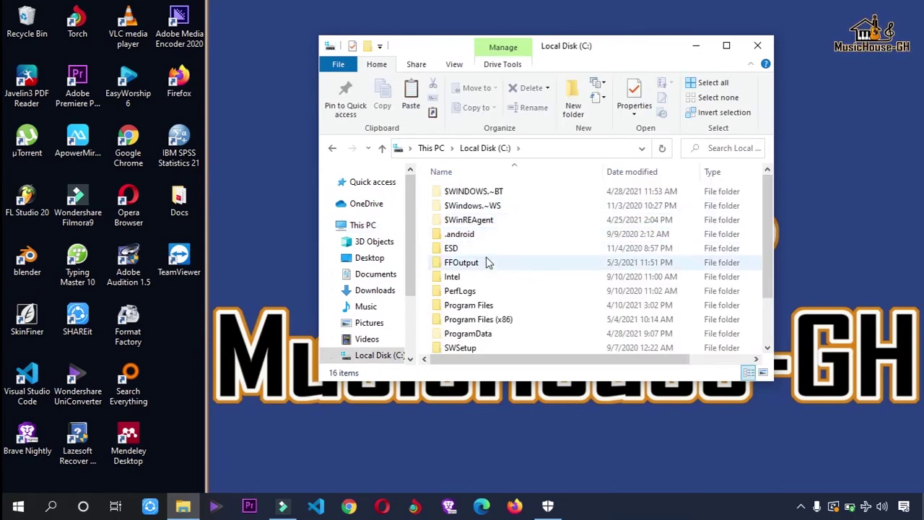
pyautogui.doubleClick(469, 305)
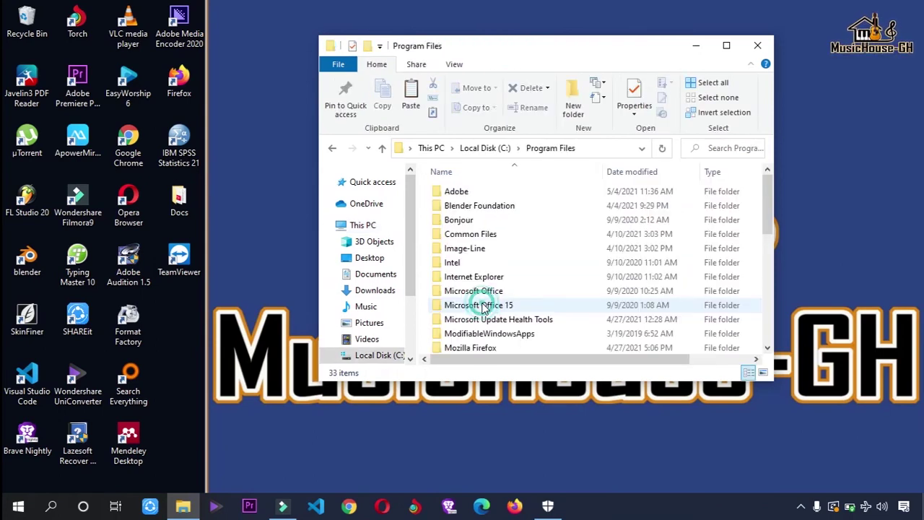
pyautogui.doubleClick(466, 195)
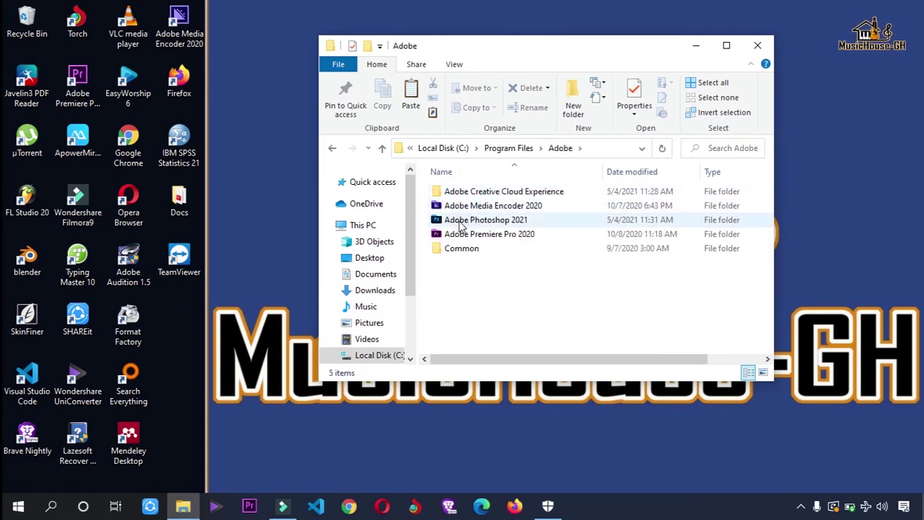
pyautogui.doubleClick(521, 224)
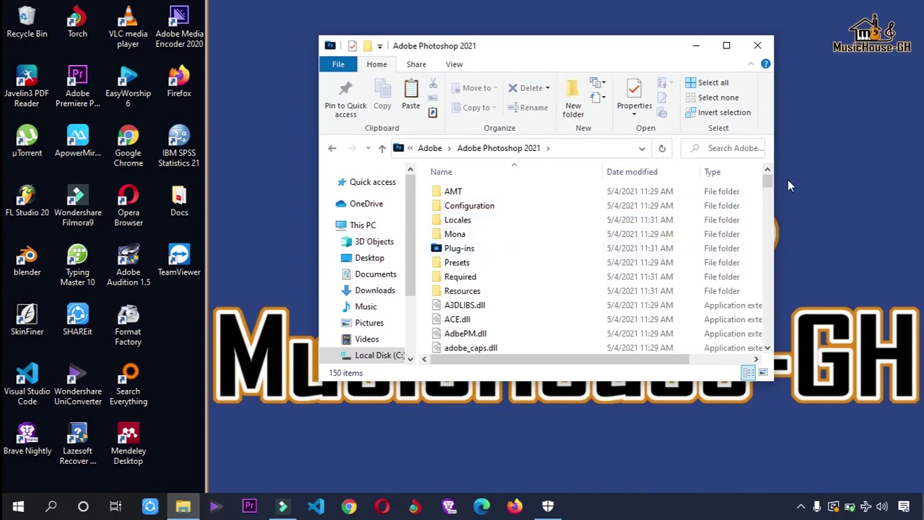
pyautogui.moveTo(767, 186); pyautogui.dragTo(769, 310)
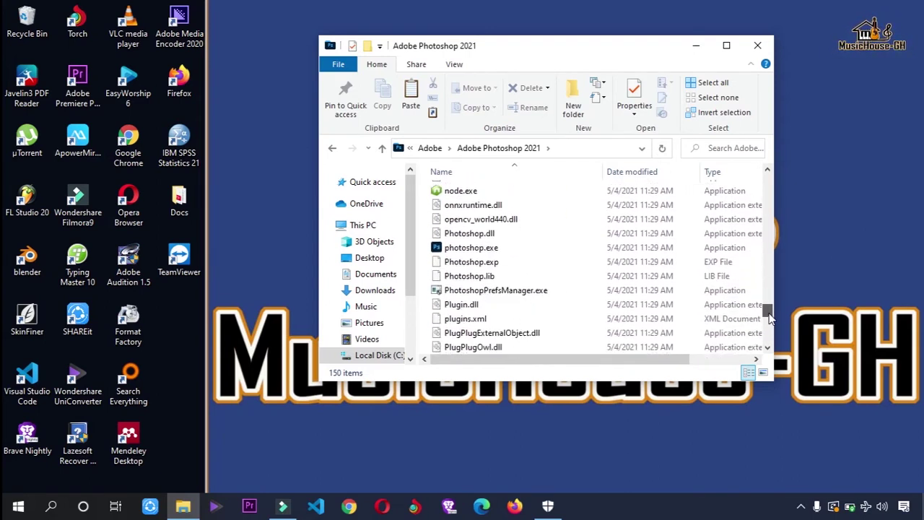
pyautogui.click(474, 250)
# Step: Launch photoshop.exe from its install folder, then quit Photoshop
pyautogui.doubleClick(474, 248)
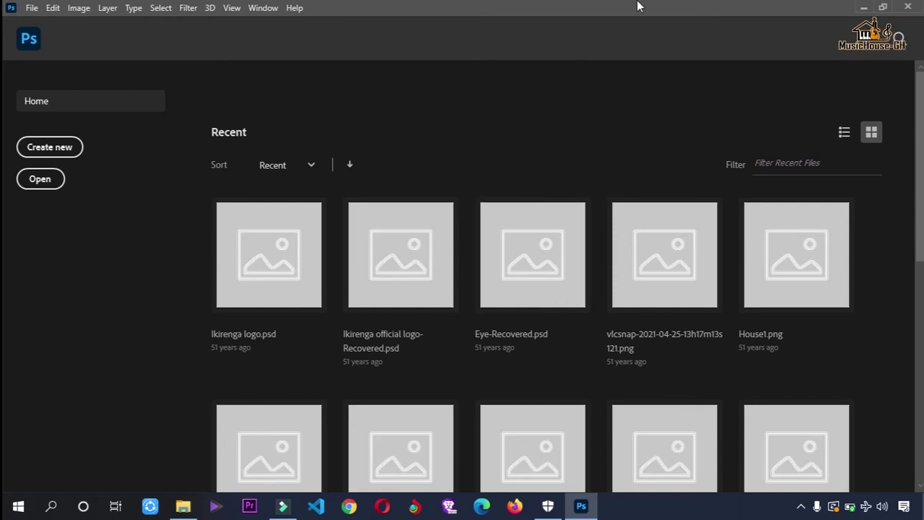
pyautogui.click(911, 7)
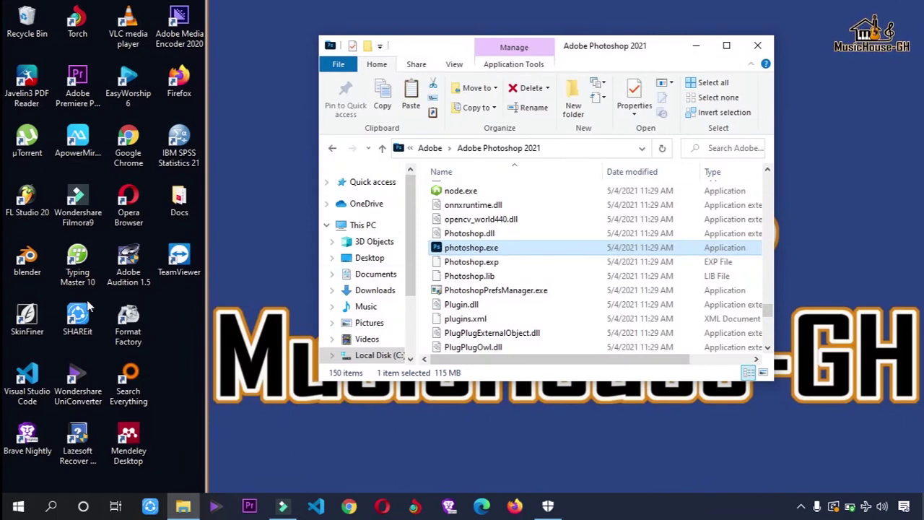
pyautogui.moveTo(471, 248)
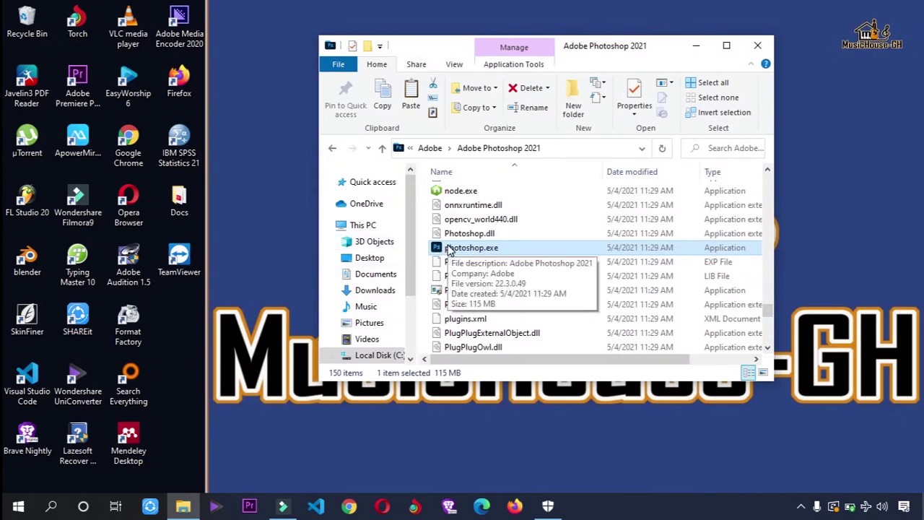
# Step: Drag photoshop.exe onto the desktop as a link and select the new shortcut
pyautogui.moveTo(448, 249)
pyautogui.mouseDown()
pyautogui.moveTo(222, 354)
pyautogui.moveTo(543, 256)
pyautogui.moveTo(535, 255)
pyautogui.mouseUp()
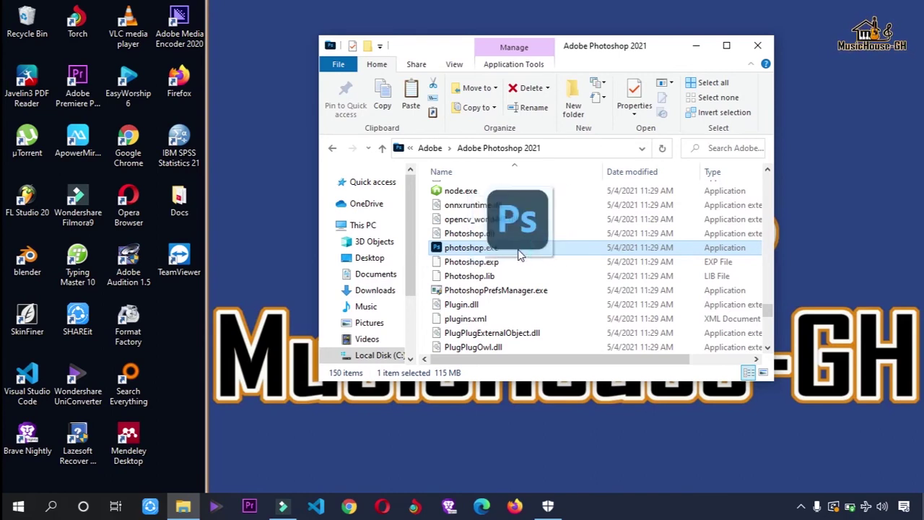
pyautogui.click(566, 254)
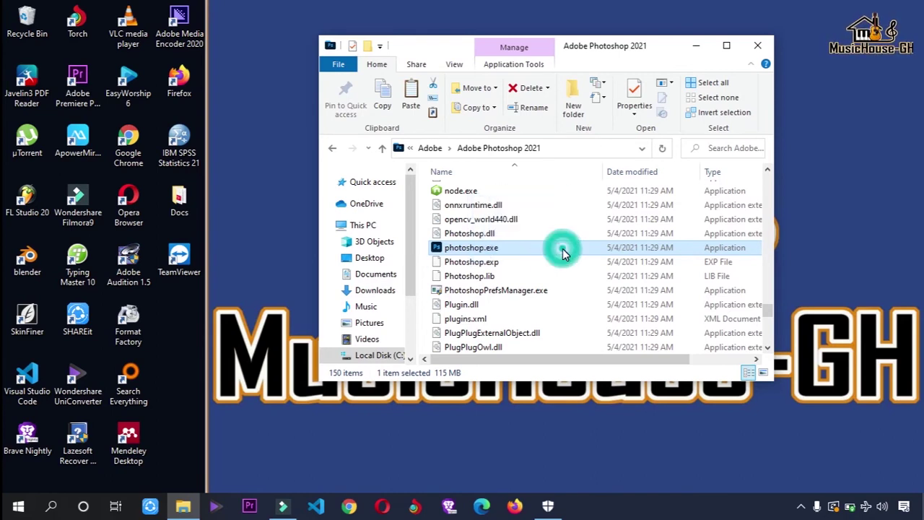
pyautogui.moveTo(565, 254); pyautogui.dragTo(244, 328)
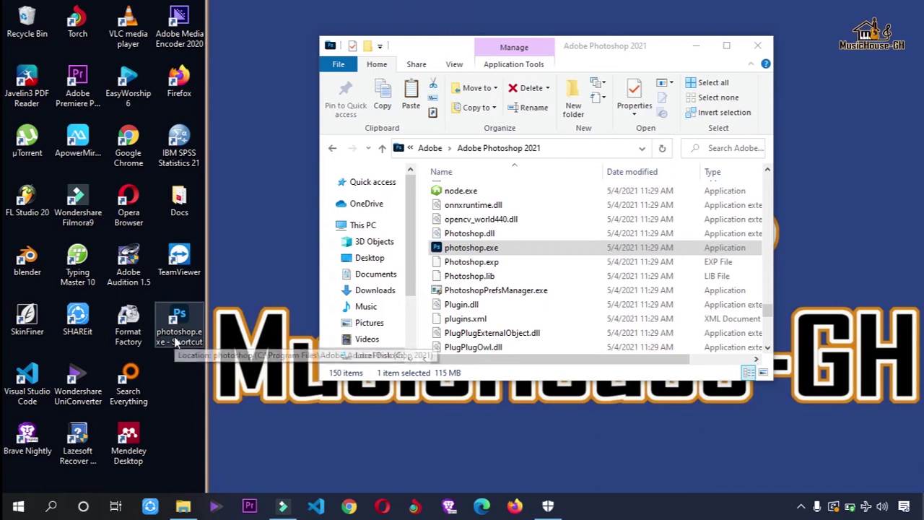
pyautogui.click(524, 248)
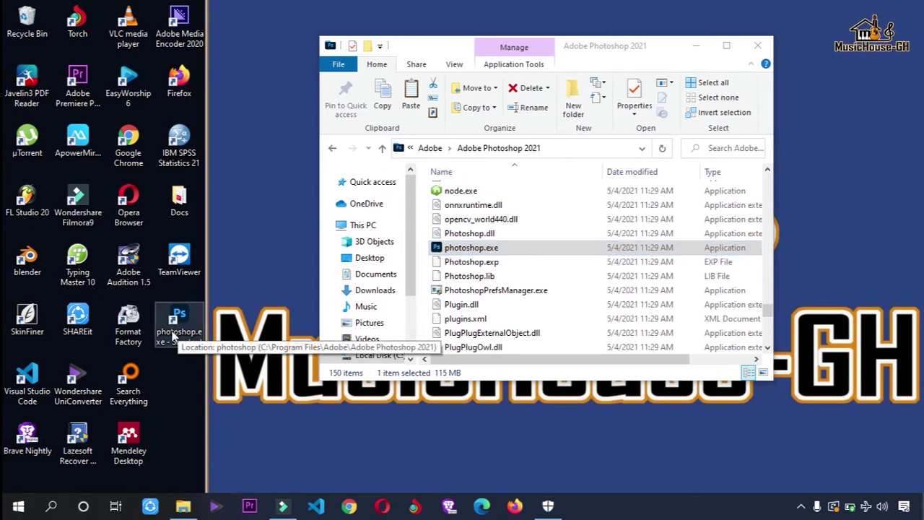
pyautogui.click(180, 339)
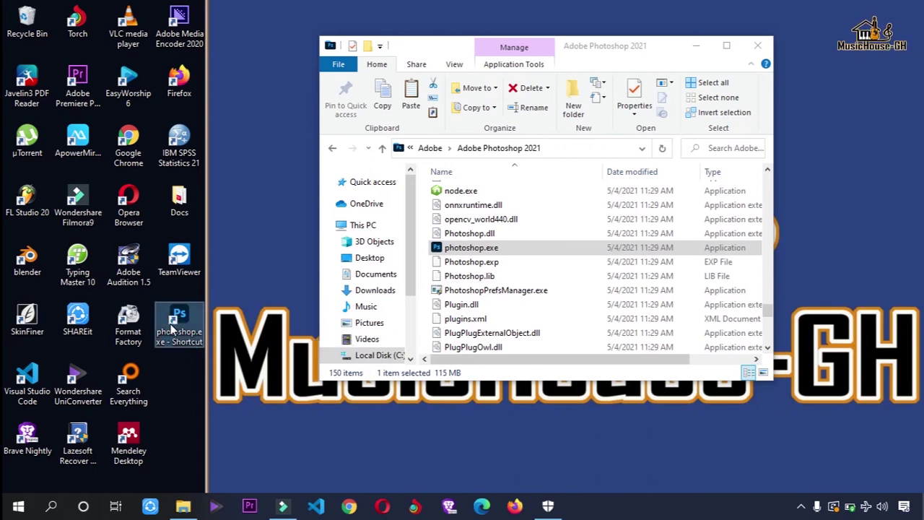
# Step: Change the new desktop shortcut's name from photoshop.exe to 'Photoshop'
pyautogui.rightClick(171, 328)
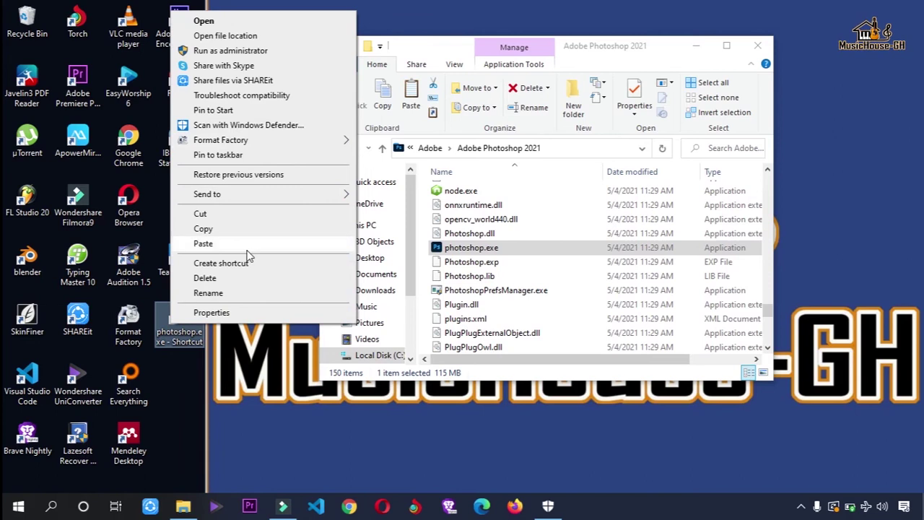
pyautogui.click(218, 293)
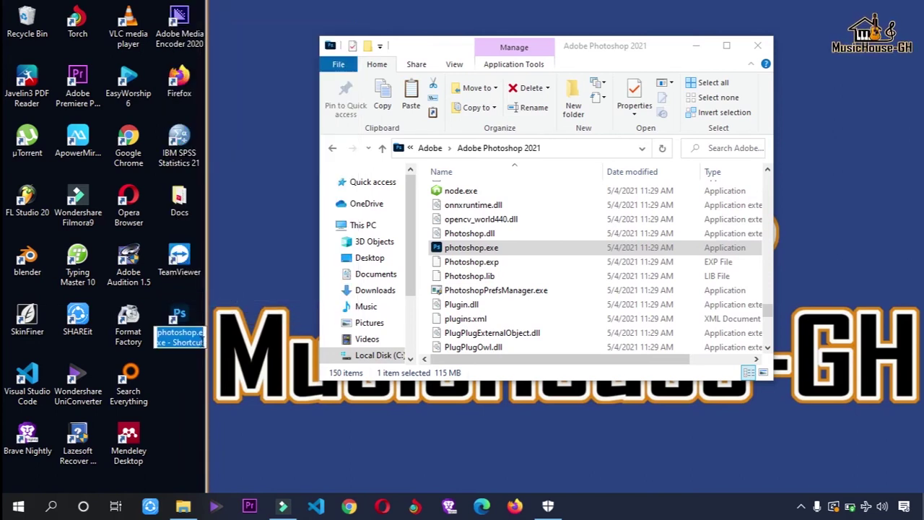
pyautogui.write('Photoshop')
pyautogui.press('Return')
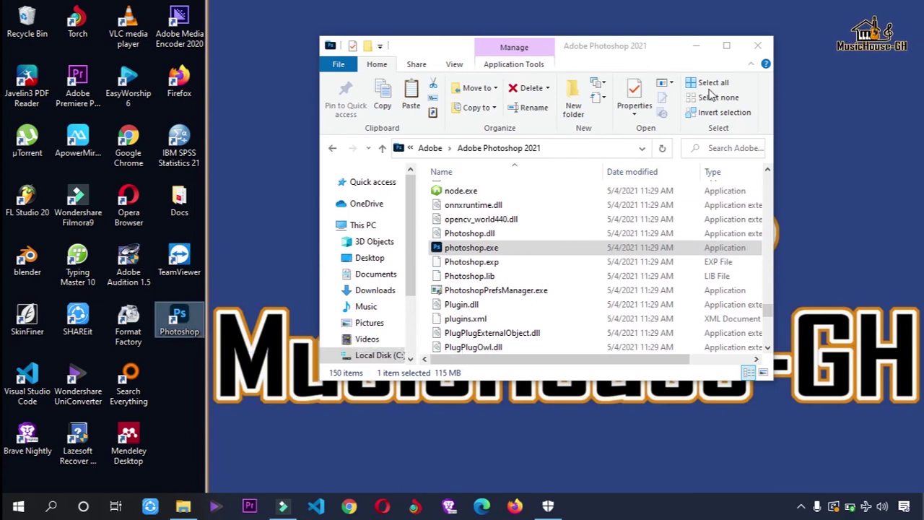
# Step: Close File Explorer and start Photoshop from the 'Photoshop' desktop shortcut
pyautogui.click(768, 50)
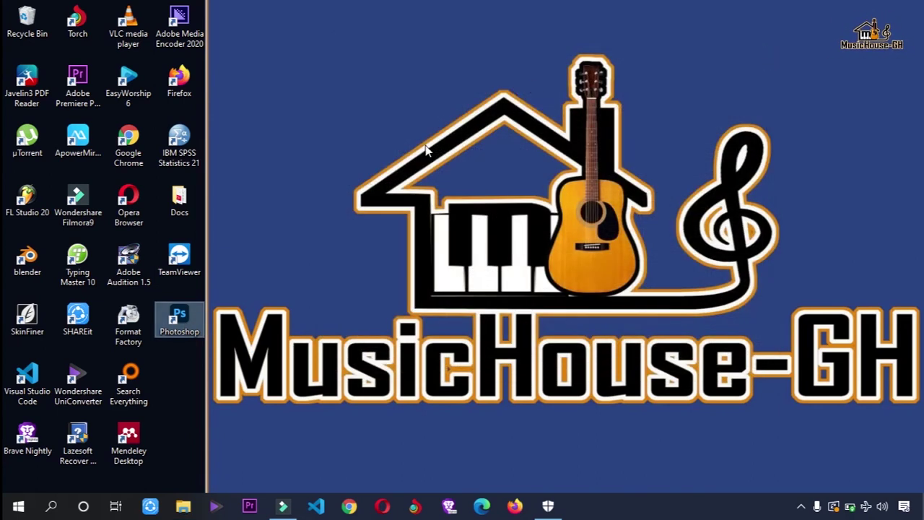
pyautogui.doubleClick(185, 324)
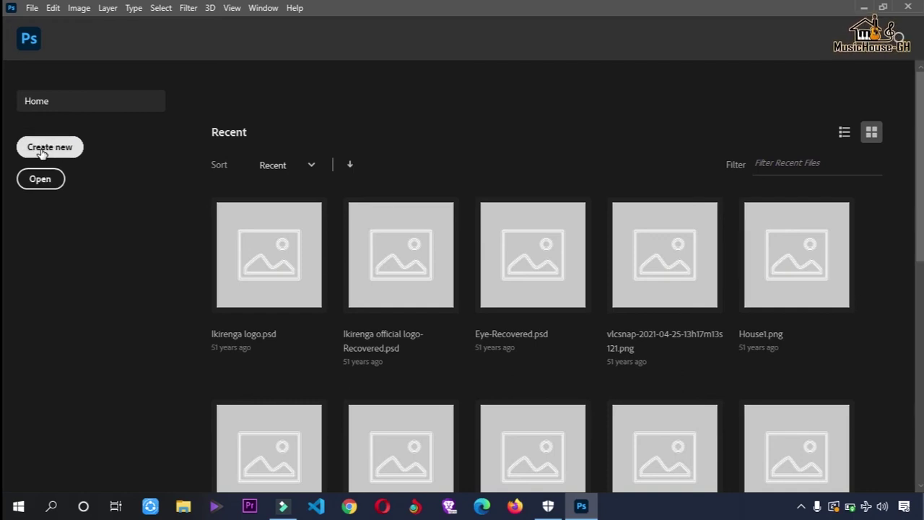
# Step: Create a new document named MusicHouse, 7 × 5 inches, with the Working RGB profile
pyautogui.click(43, 150)
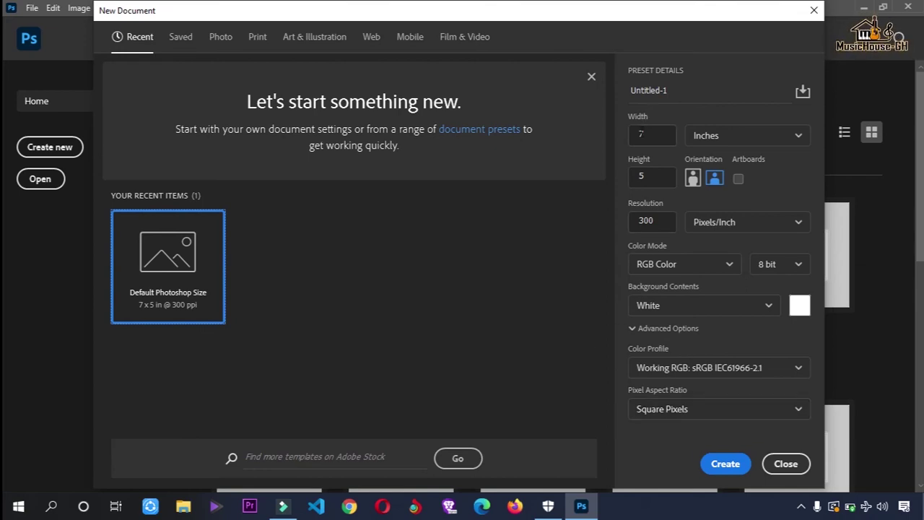
pyautogui.doubleClick(670, 95)
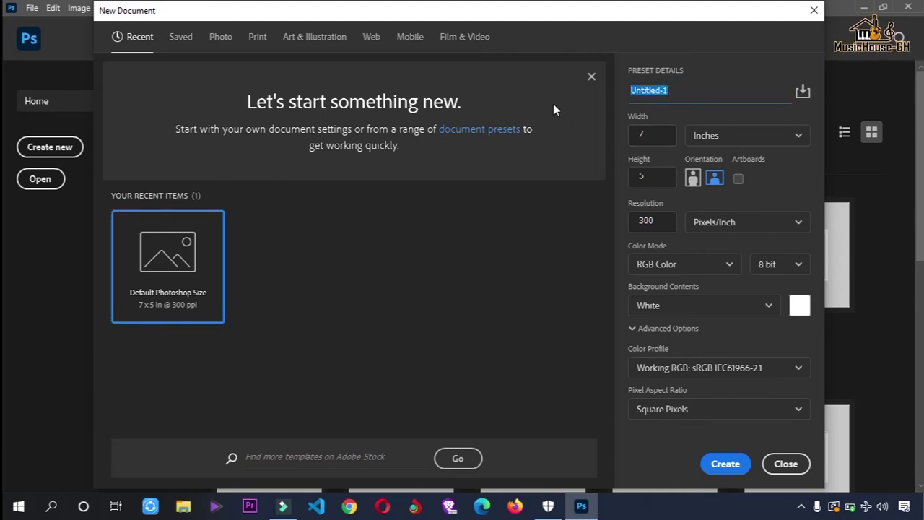
pyautogui.write('MusicHouse')
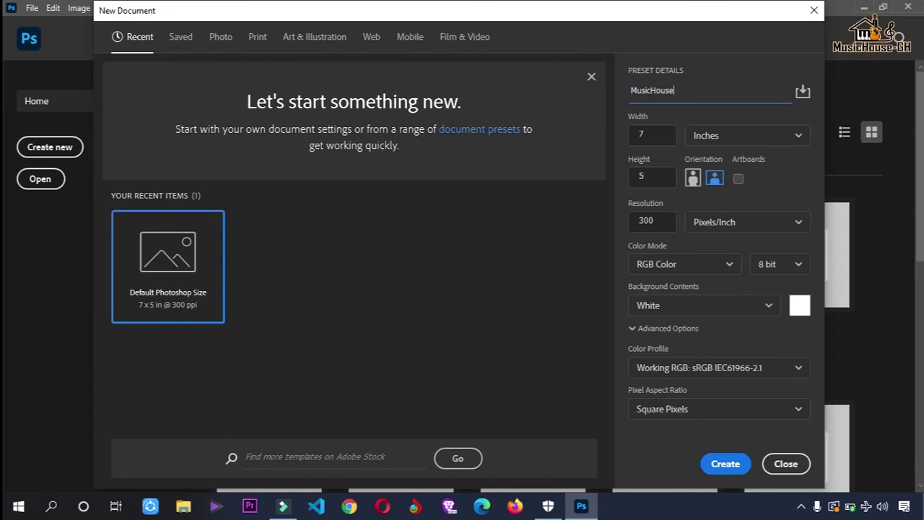
pyautogui.click(724, 143)
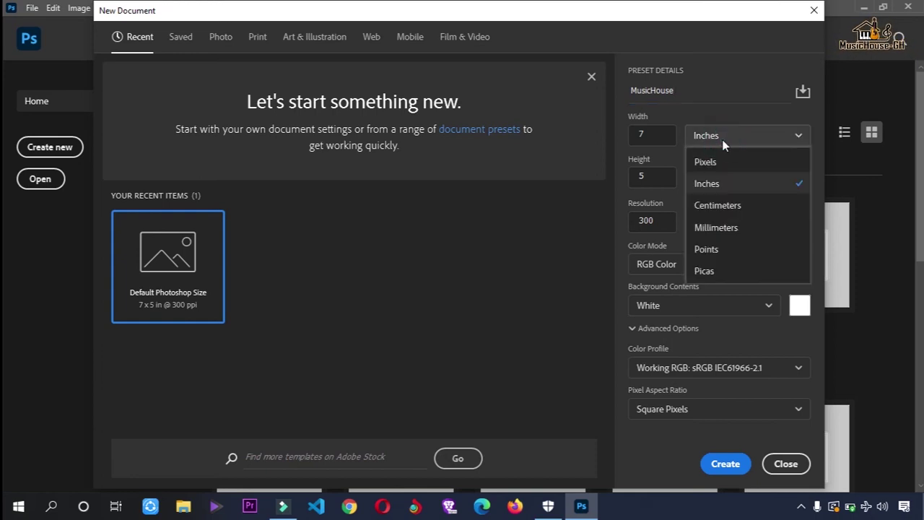
pyautogui.click(716, 142)
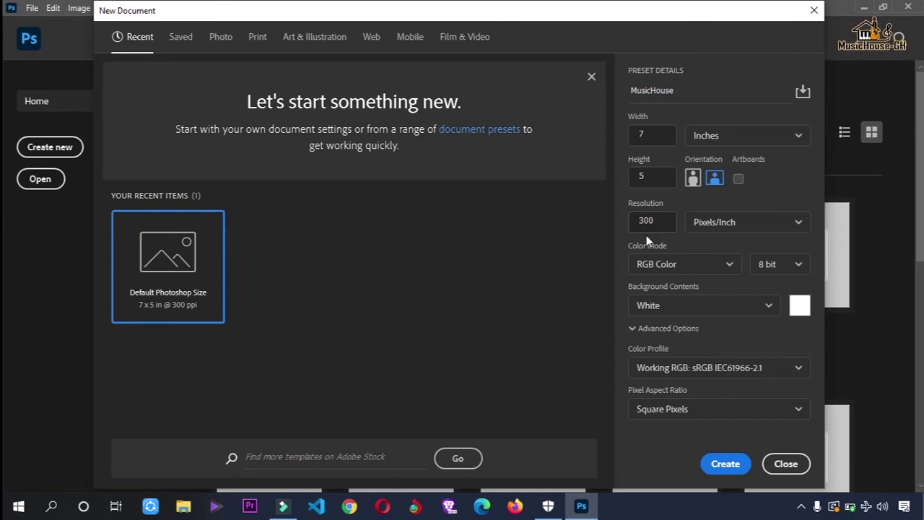
pyautogui.click(798, 372)
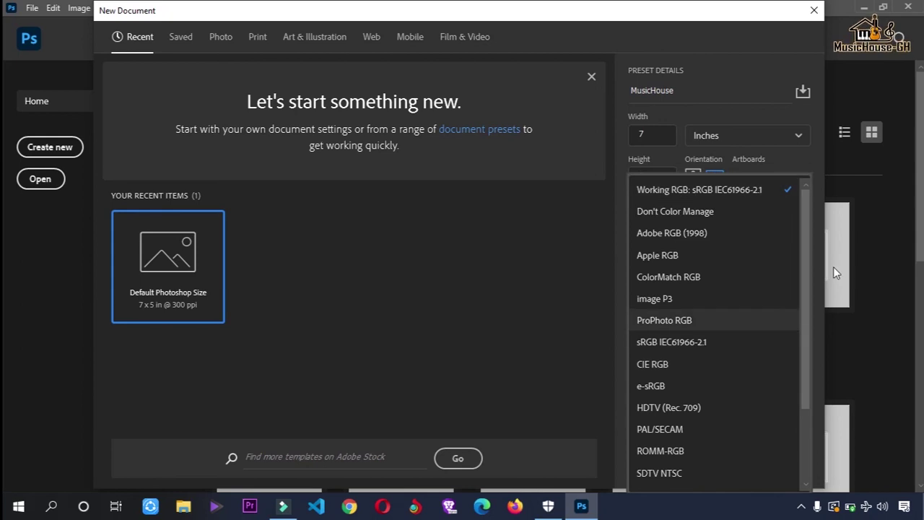
pyautogui.click(882, 338)
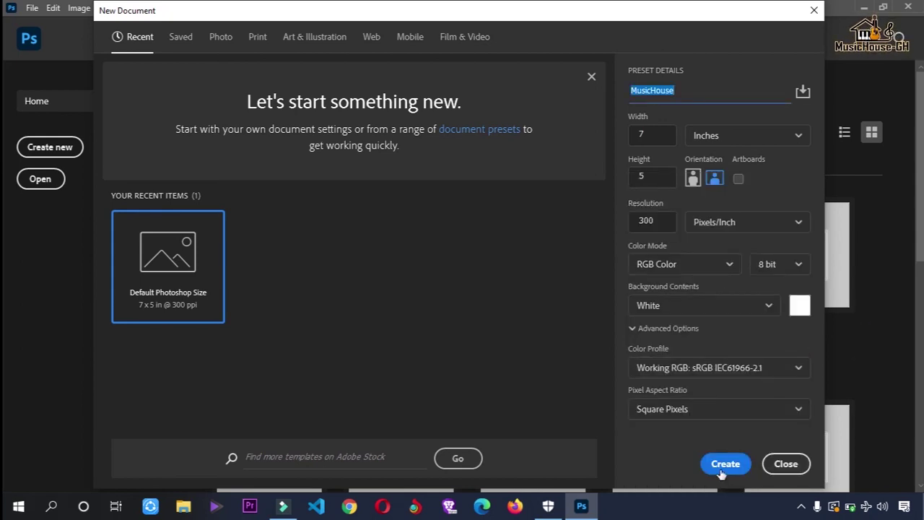
pyautogui.click(724, 463)
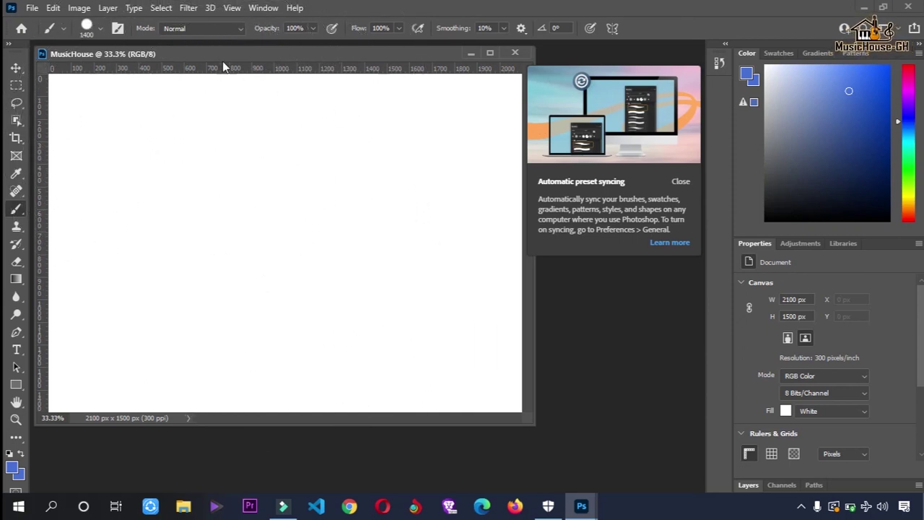
# Step: Drag the floating MusicHouse window into the tab bar to dock it
pyautogui.moveTo(224, 52)
pyautogui.mouseDown()
pyautogui.moveTo(288, 71)
pyautogui.moveTo(293, 51)
pyautogui.moveTo(284, 52)
pyautogui.mouseUp()
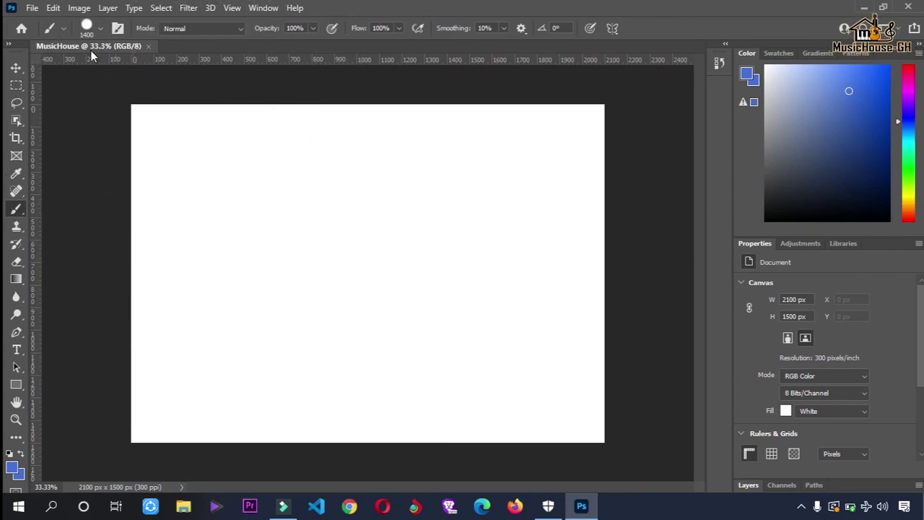
pyautogui.moveTo(91, 46)
pyautogui.mouseDown()
pyautogui.moveTo(200, 123)
pyautogui.moveTo(187, 47)
pyautogui.mouseUp()
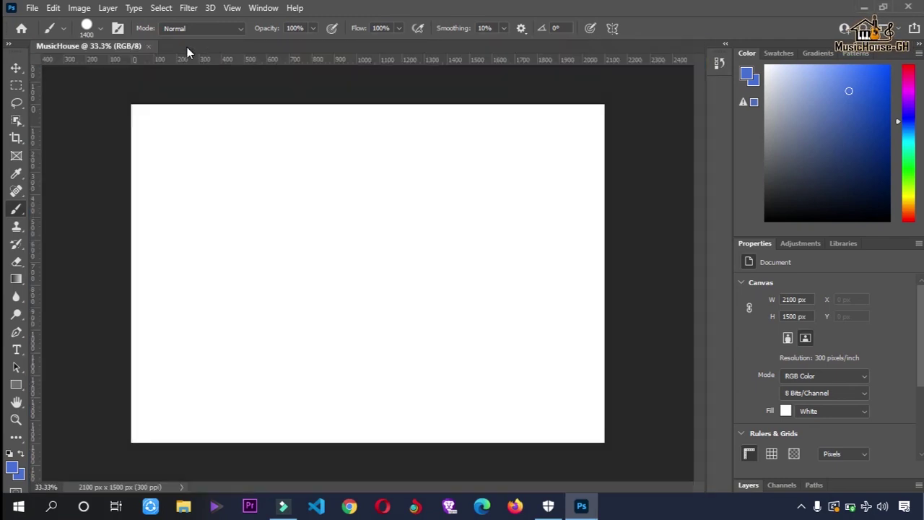